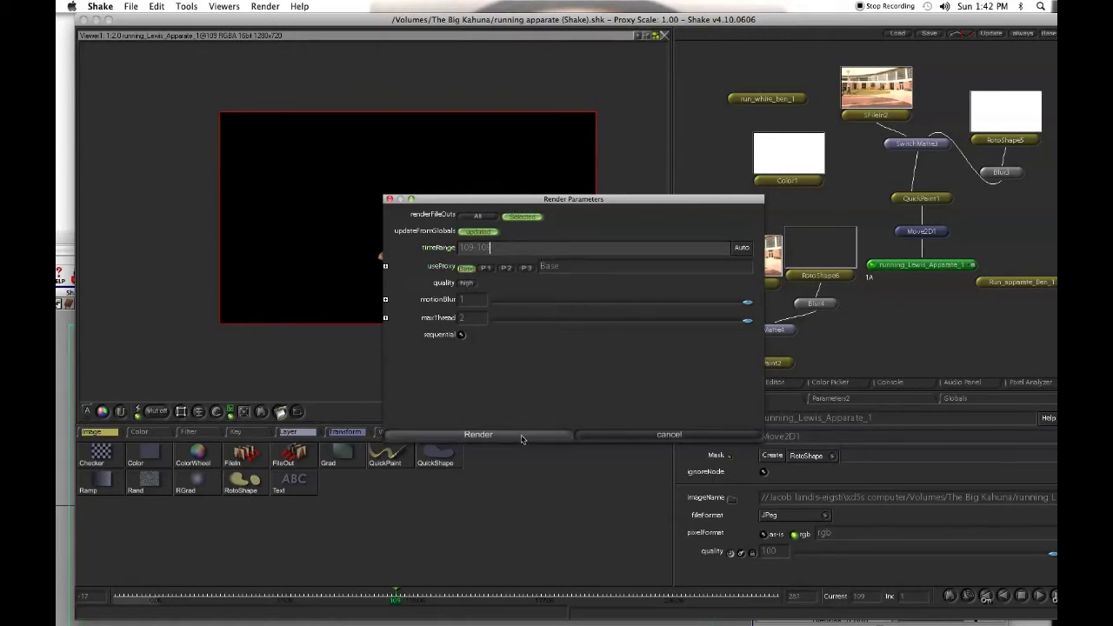
Render the running_Lewis_Apparate_1 output frame, then view the white 1280×720 Color1 image.
click(521, 436)
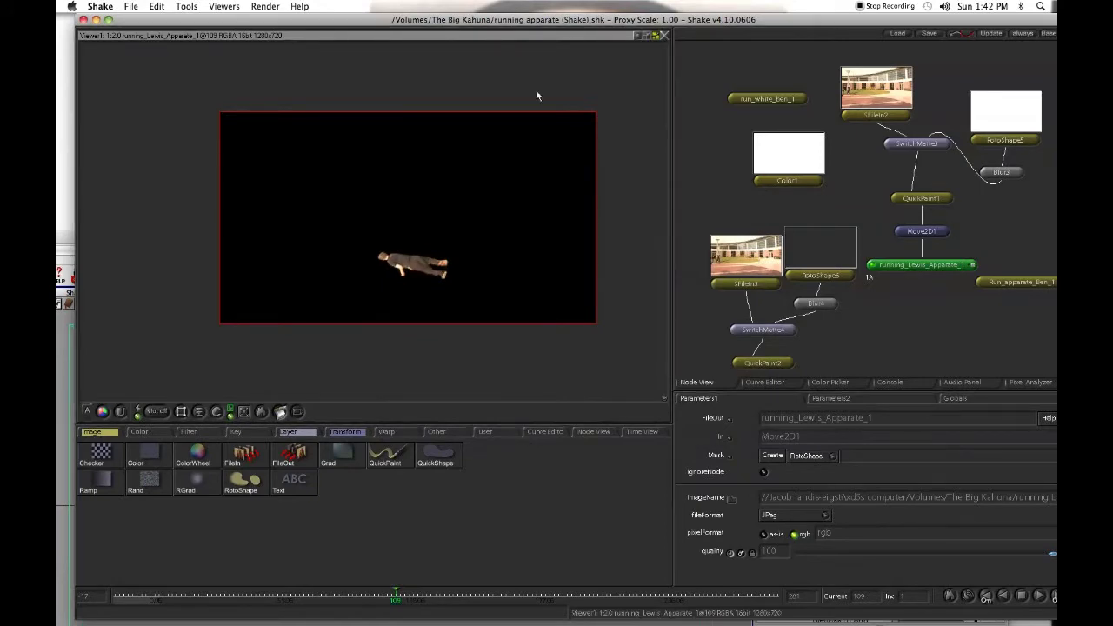
mouse_move(536, 19)
mouse_down()
mouse_move(533, 315)
mouse_move(527, 19)
mouse_up()
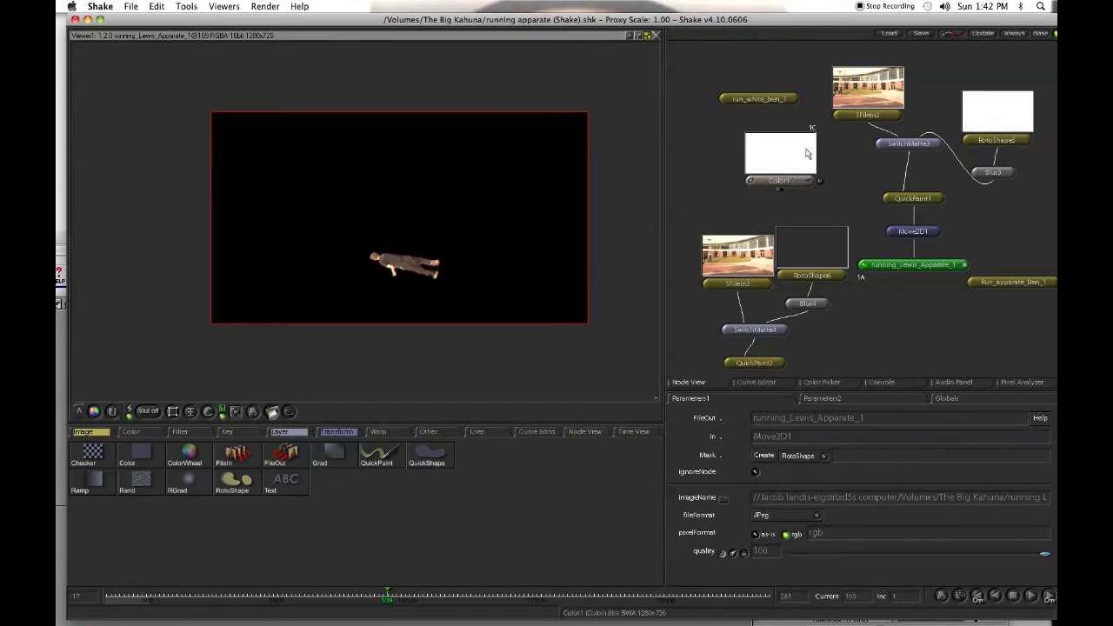
double_click(780, 144)
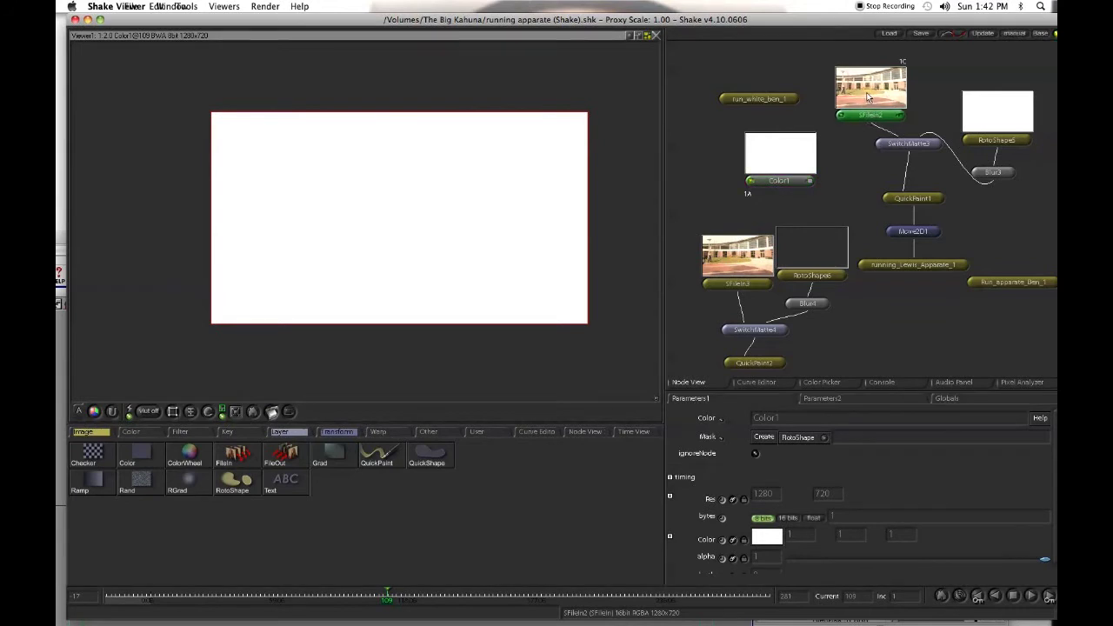
Wire Color1 into SwitchMatte3's foreground and view the white silhouette through QuickPaint1 and Move2D1.
mouse_move(864, 97)
mouse_down()
mouse_move(842, 93)
mouse_move(850, 83)
mouse_up()
drag(778, 180, 881, 139)
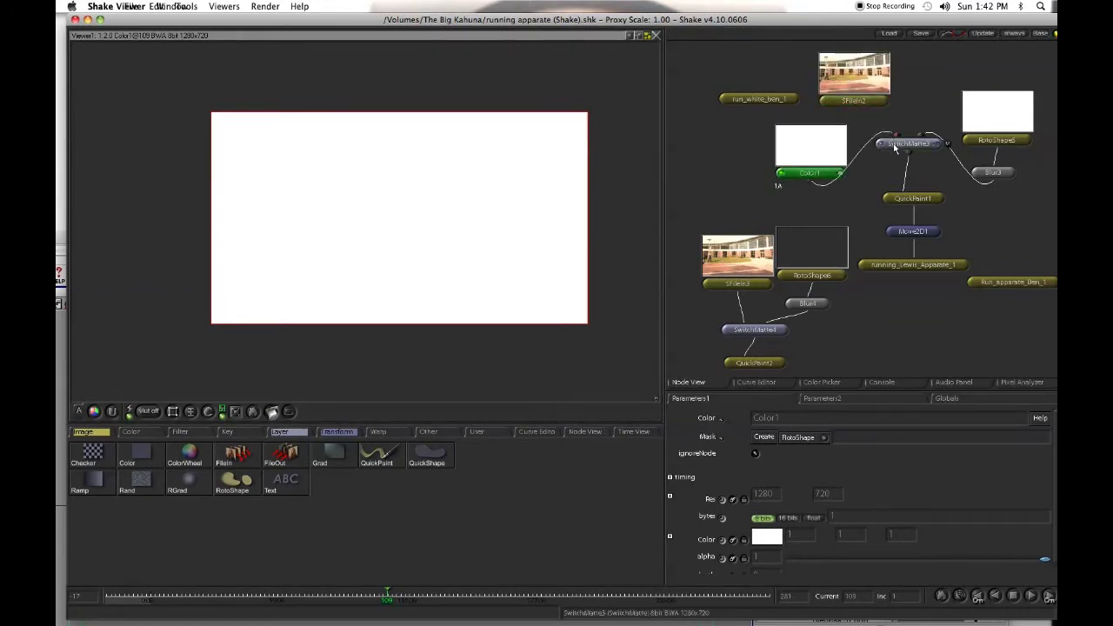
double_click(904, 149)
click(929, 199)
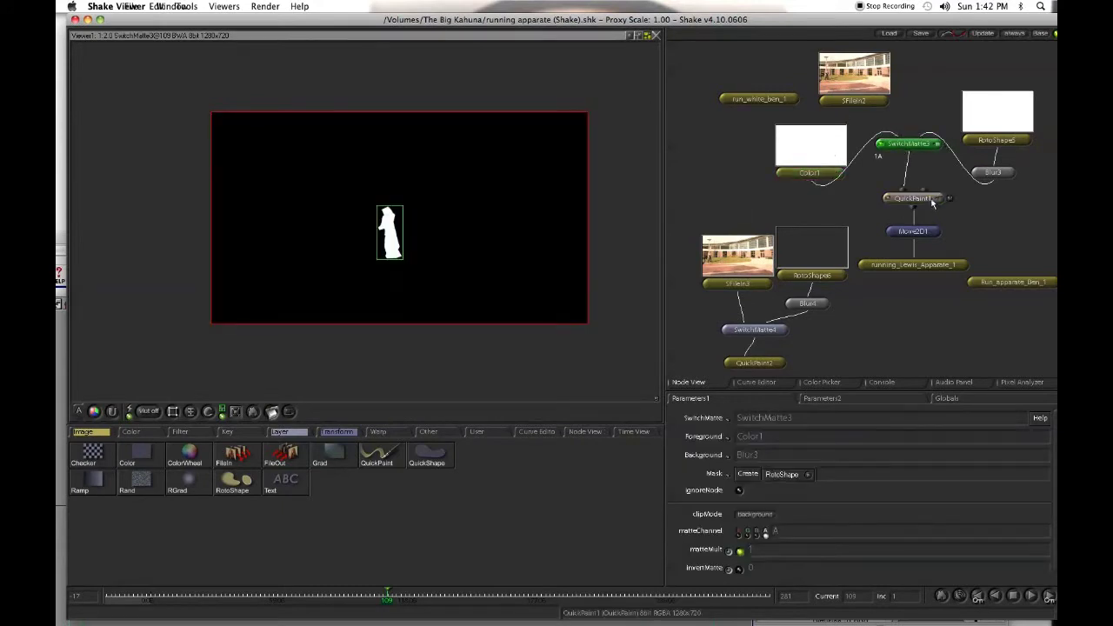
double_click(930, 200)
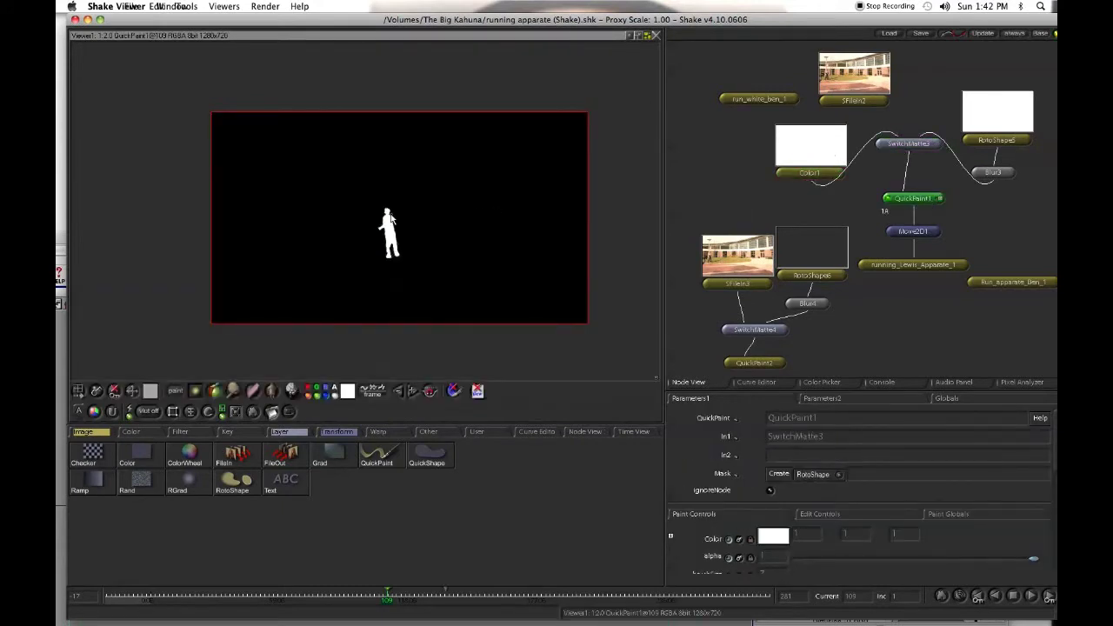
click(911, 231)
double_click(913, 230)
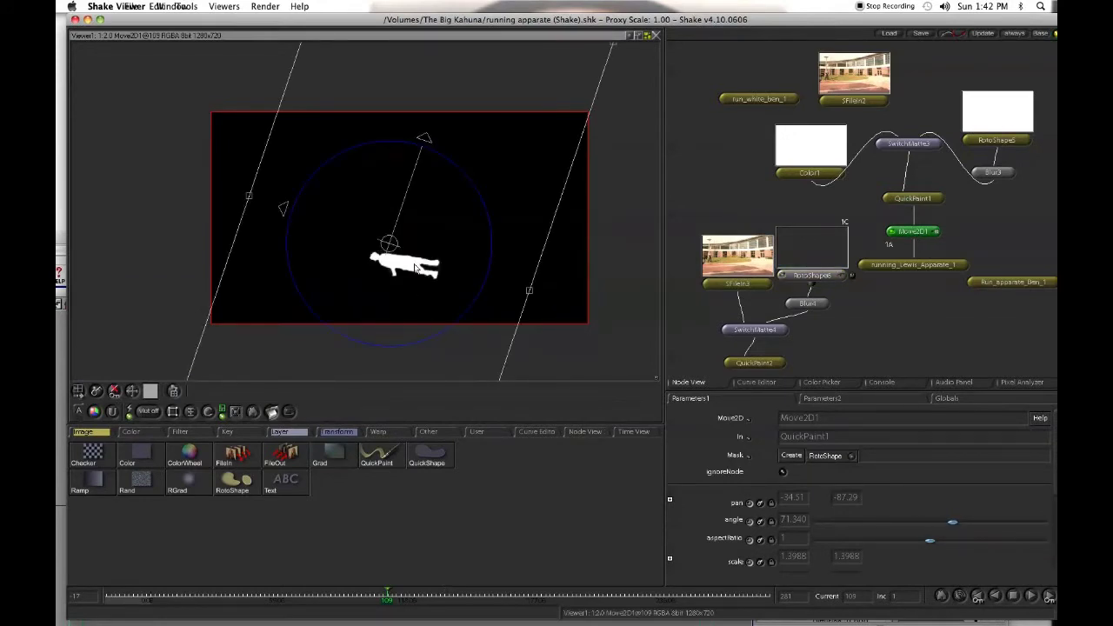
click(879, 265)
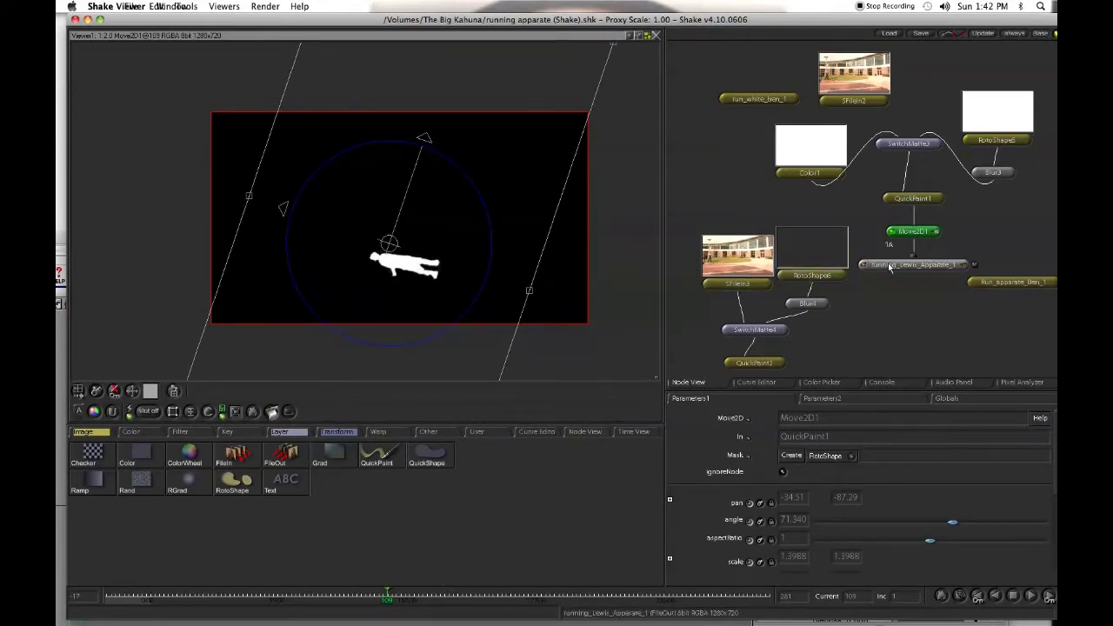
Add a FileOut named 'running Lewis Apparate 1 White' after Move2D1, moving the old output aside.
drag(954, 269, 985, 324)
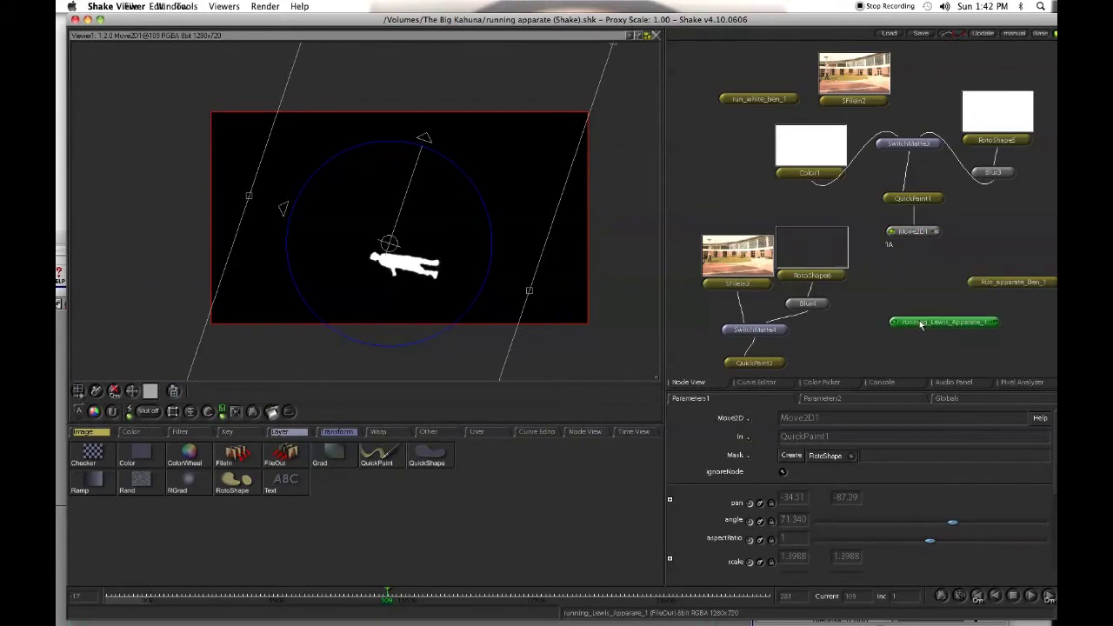
click(908, 232)
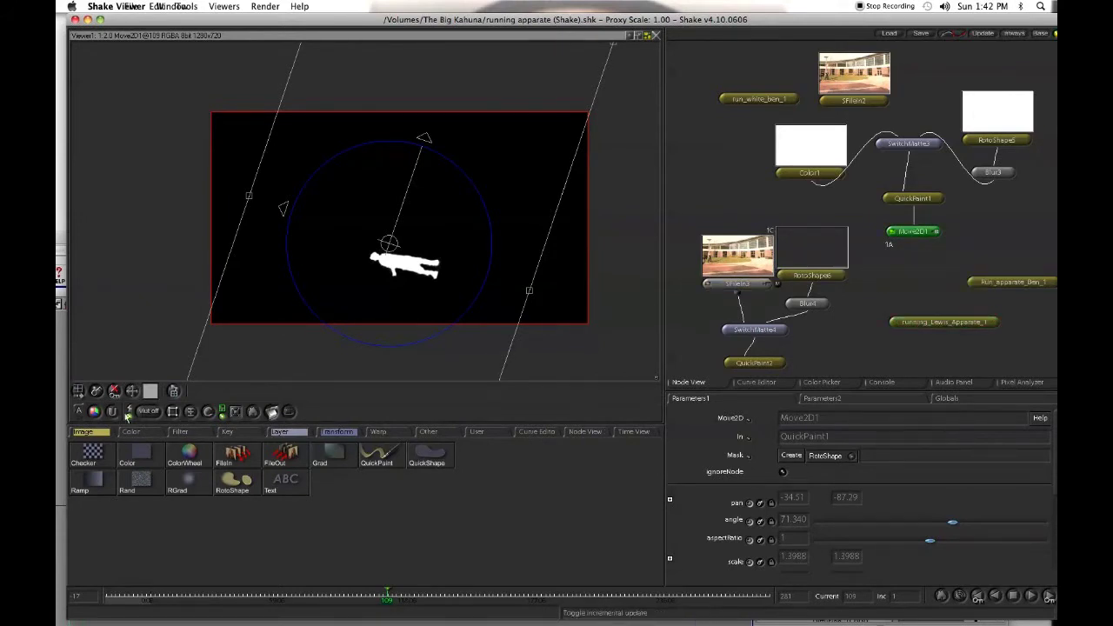
click(292, 454)
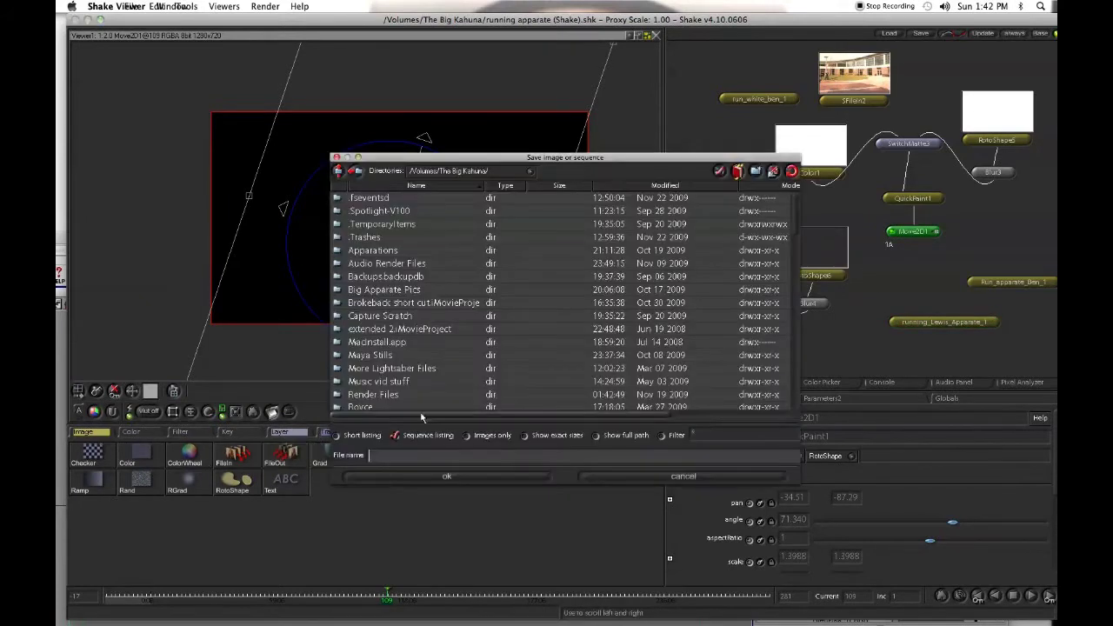
text(ru)
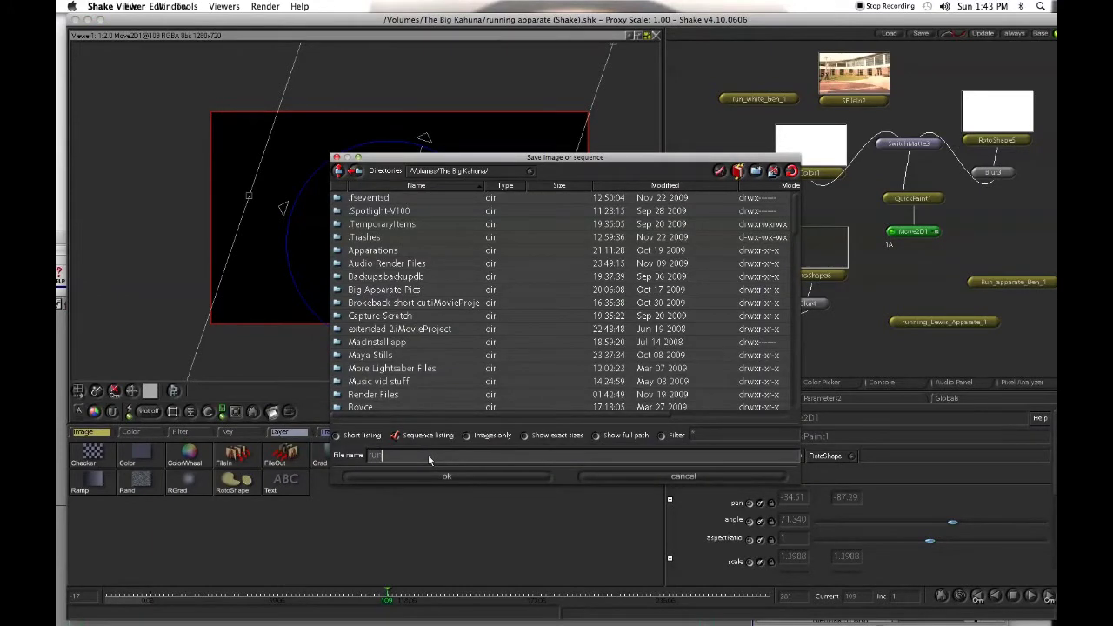
text(nning Lewis Apparate 1 White)
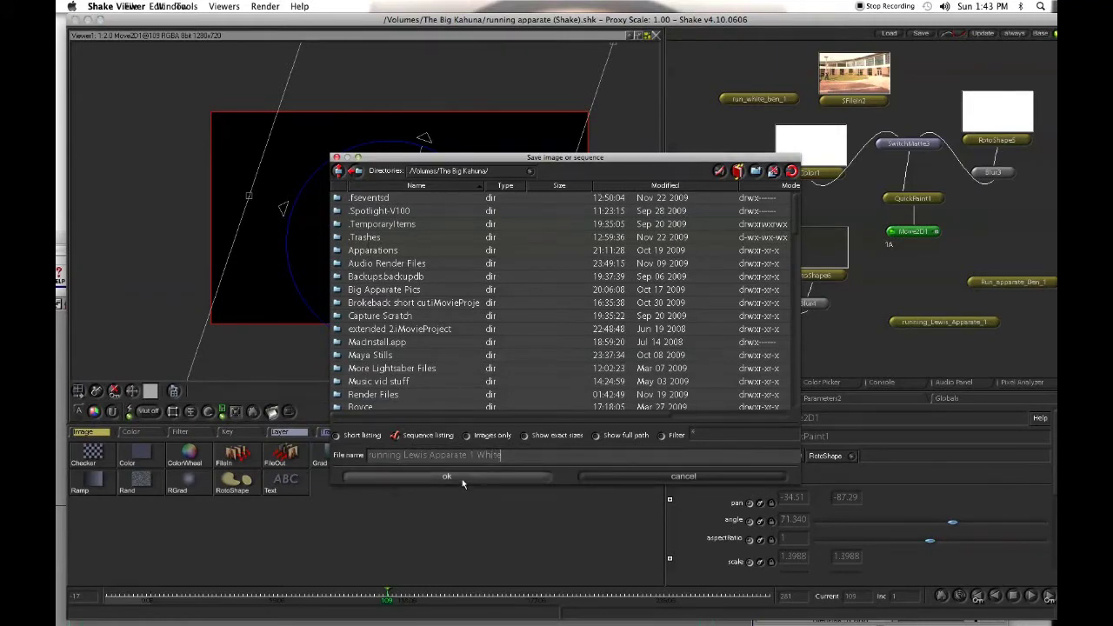
click(462, 478)
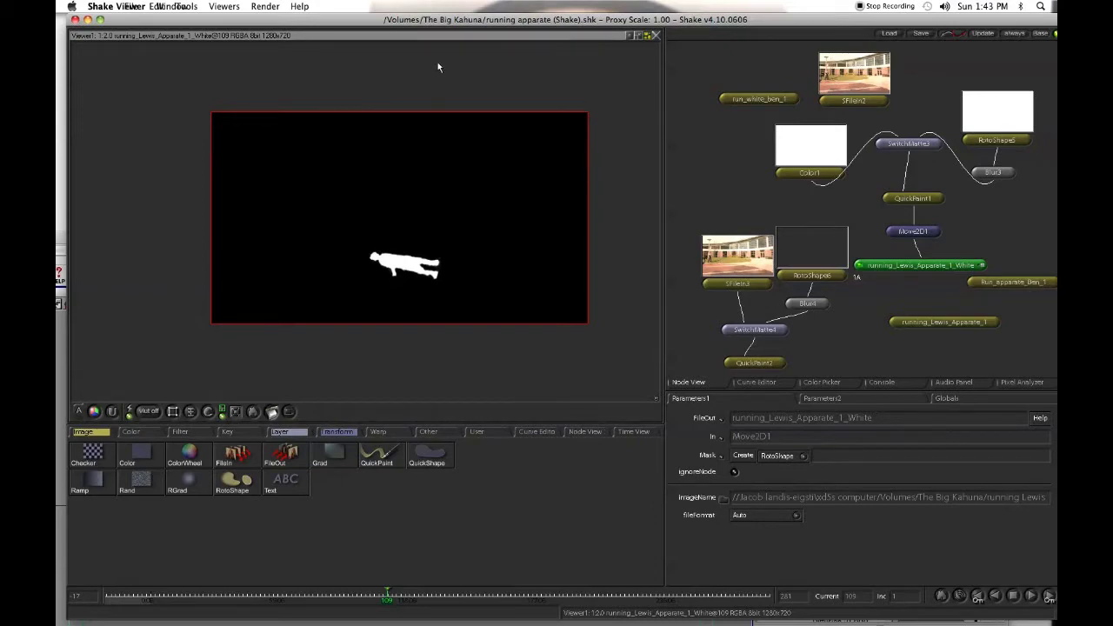
Set the white output's file format to JPeg.
mouse_move(456, 19)
mouse_down()
mouse_move(454, 169)
mouse_move(445, 19)
mouse_up()
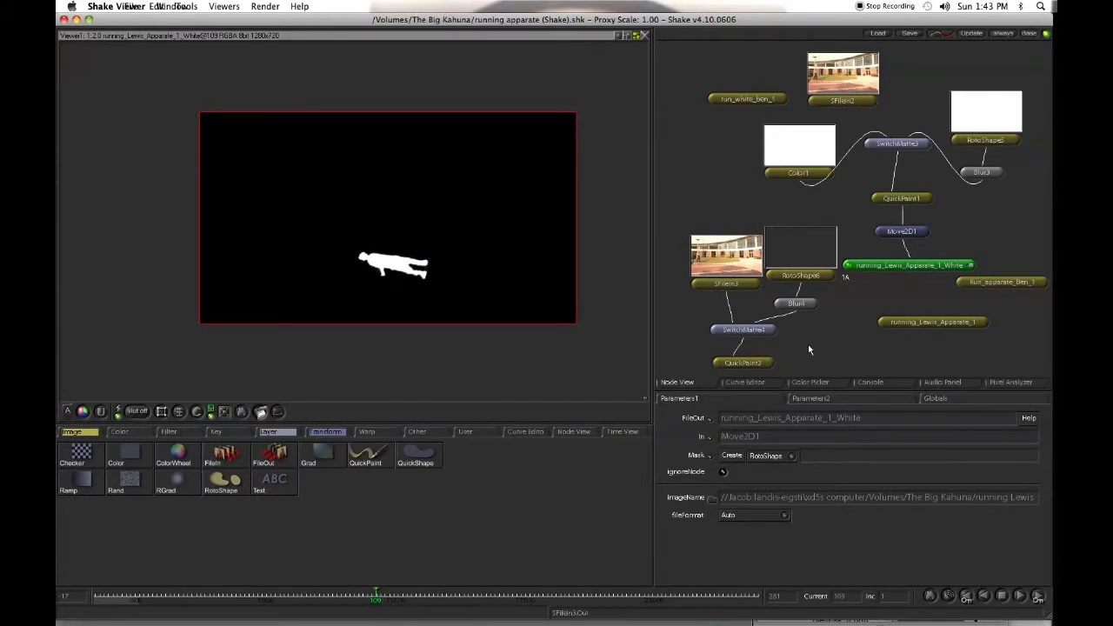
click(746, 517)
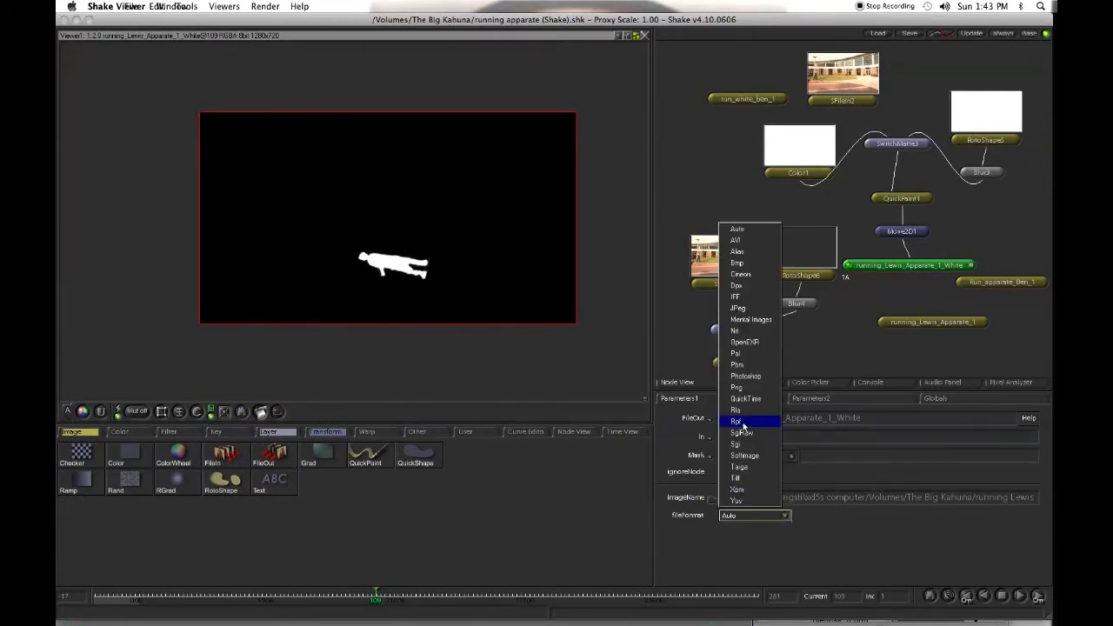
click(749, 308)
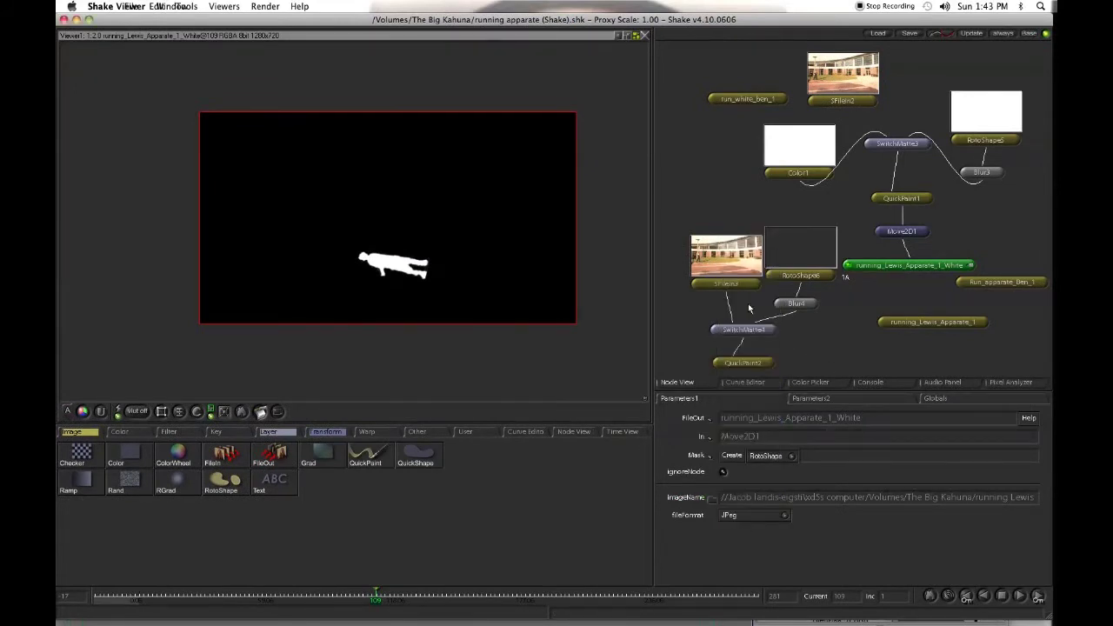
Render the running_Lewis_Apparate_1_White FileOut node.
drag(885, 268, 883, 272)
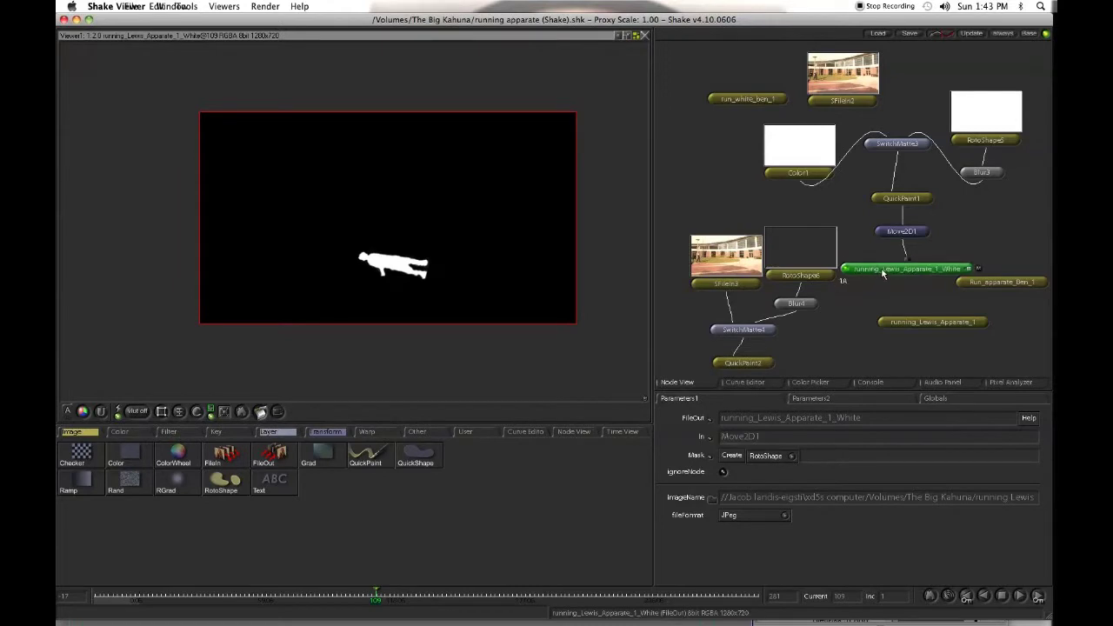
click(265, 6)
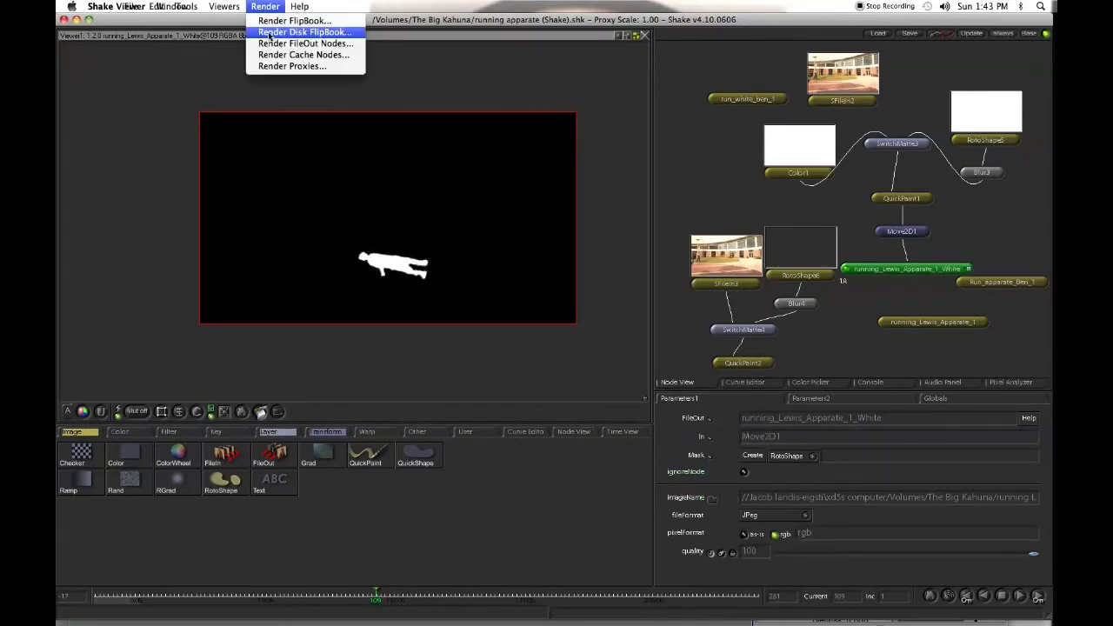
click(287, 44)
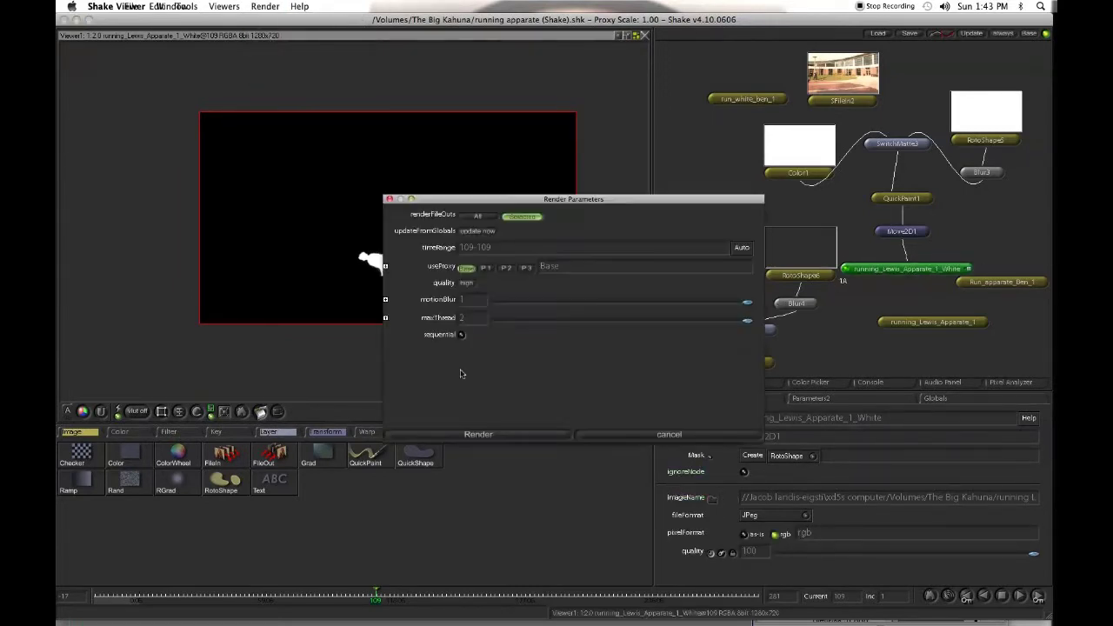
click(470, 435)
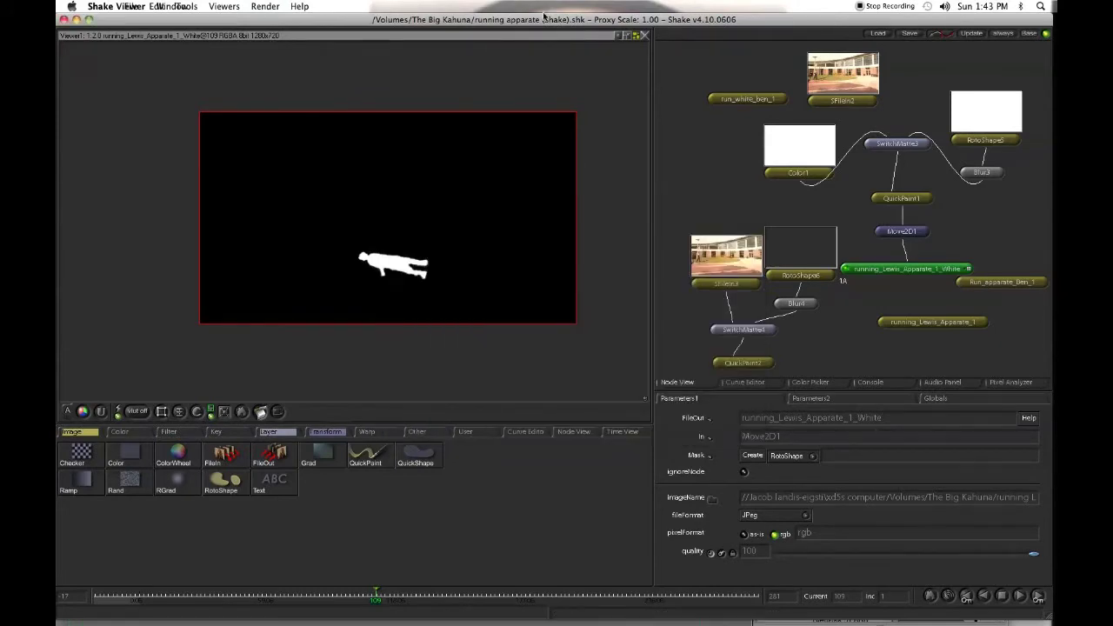
drag(544, 17, 353, 26)
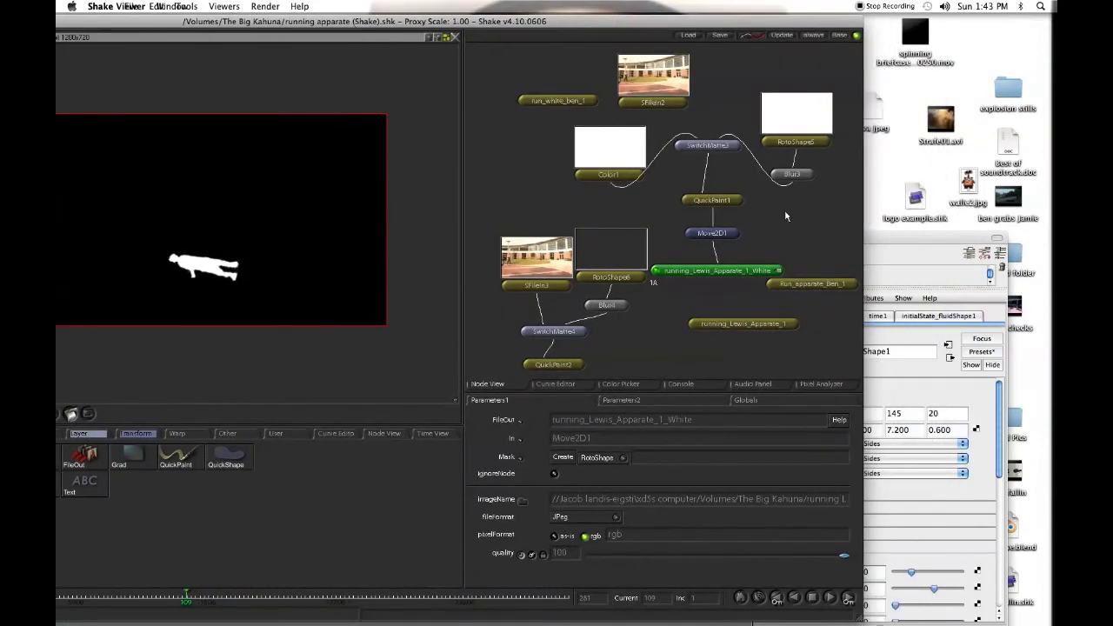
Bring Maya's Tons of apparations.mb scene to the front and close the Shake flipbook.
drag(889, 241, 963, 106)
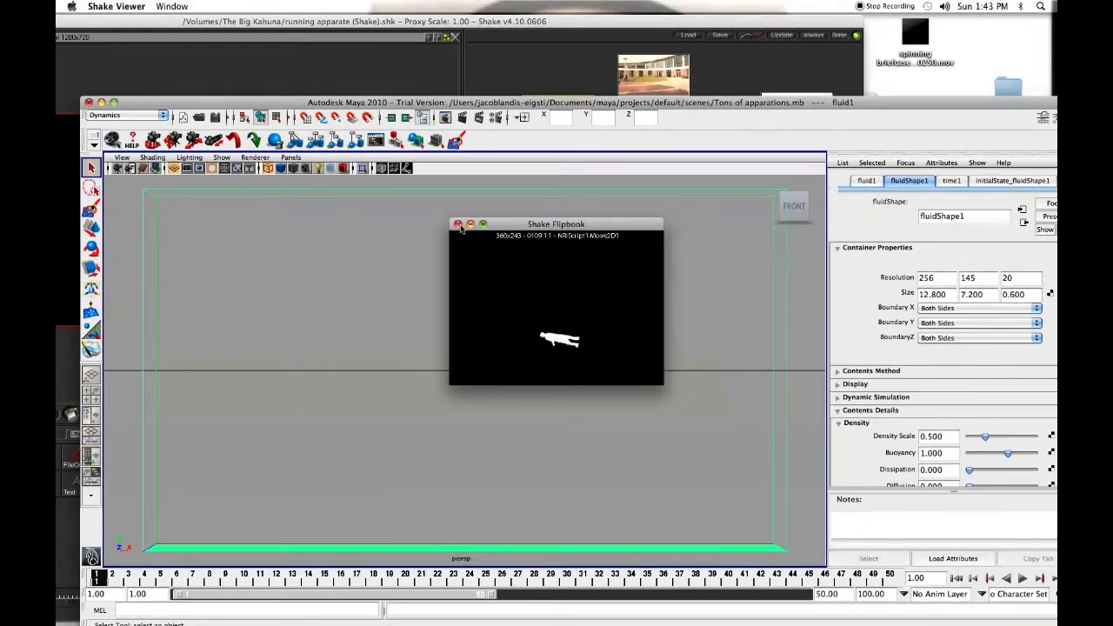
click(459, 226)
click(491, 233)
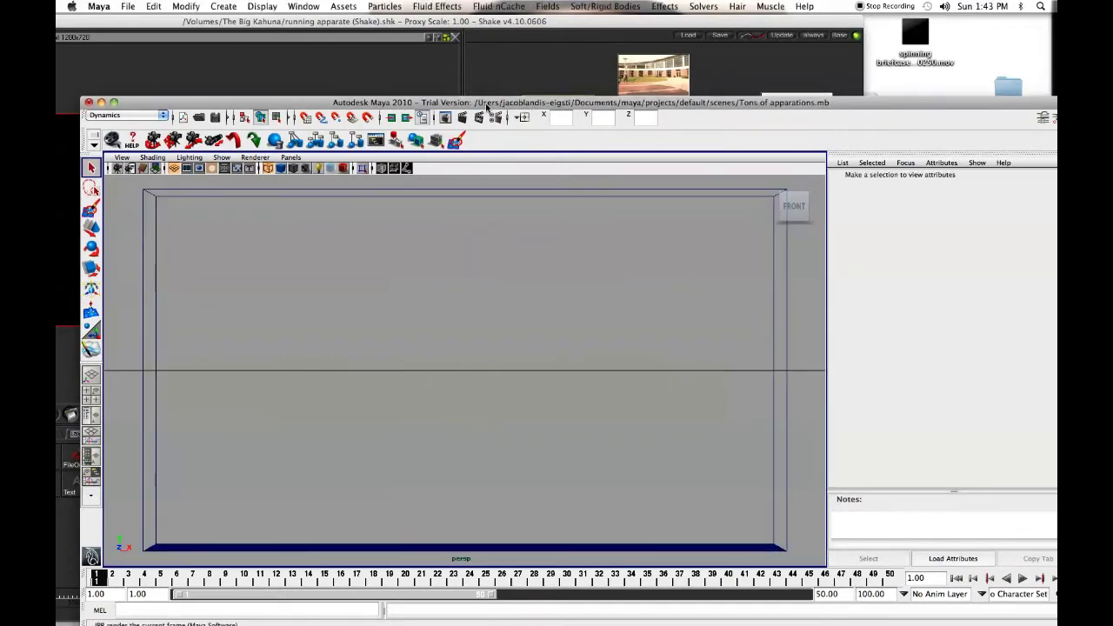
drag(486, 107, 491, 104)
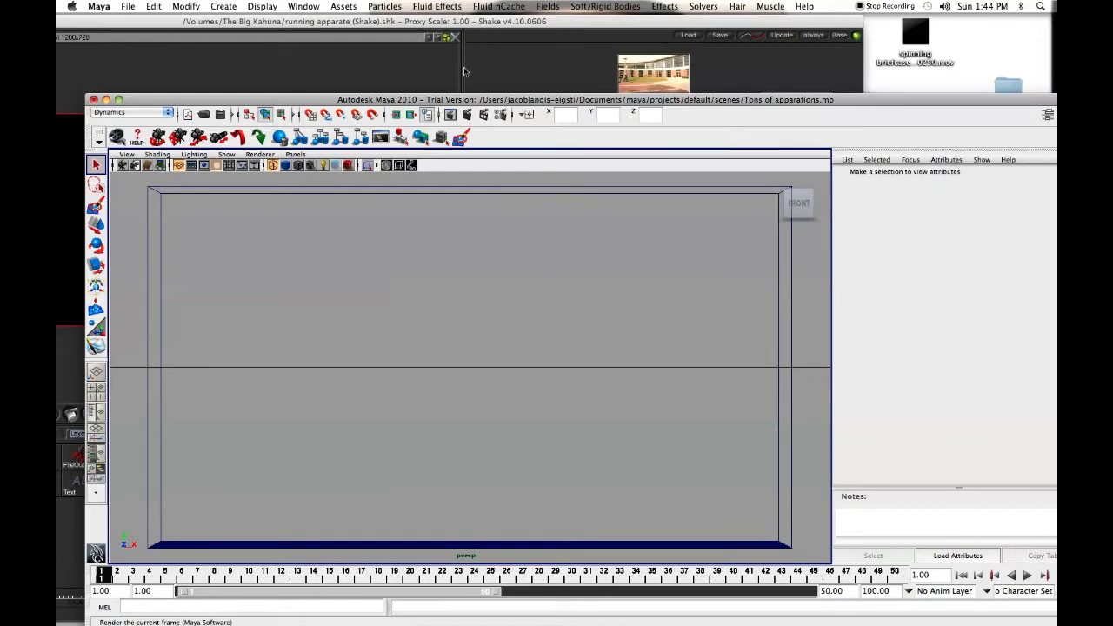
click(458, 7)
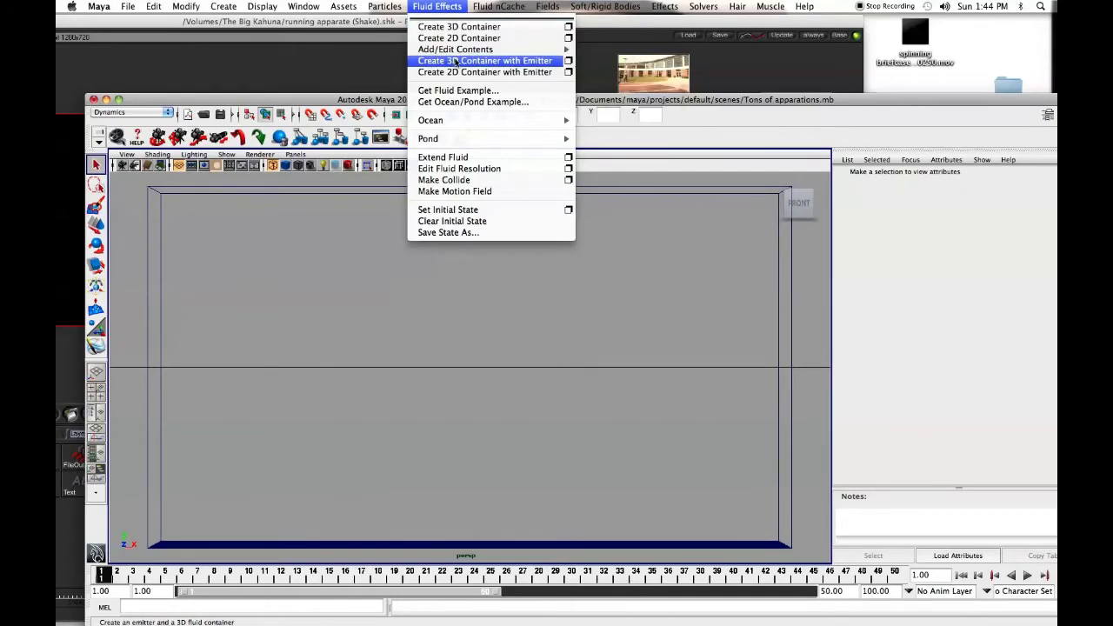
click(442, 5)
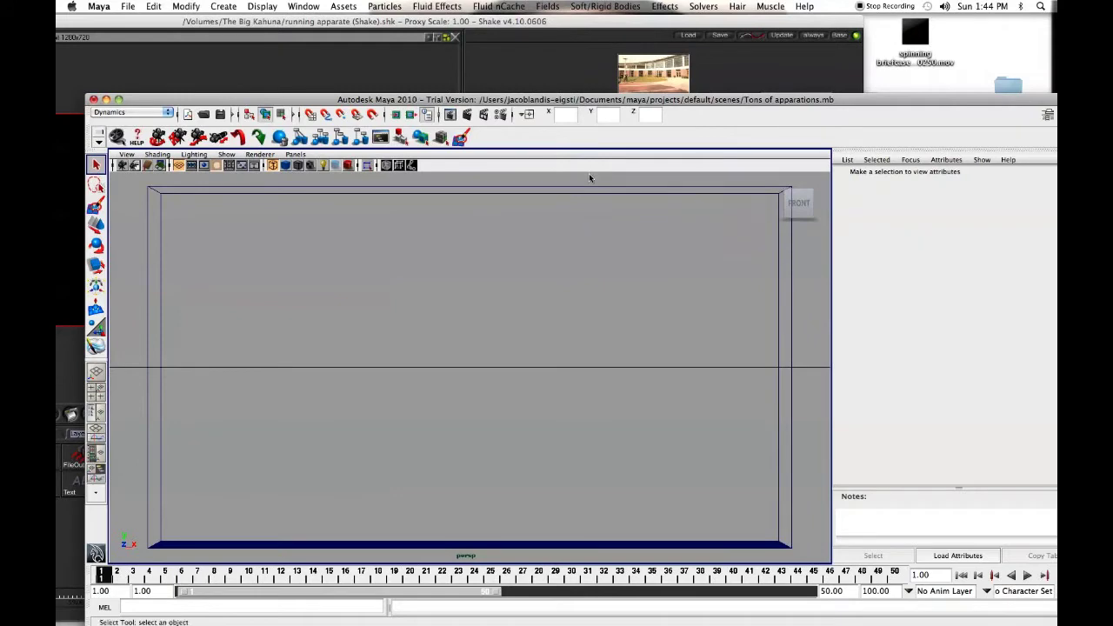
click(811, 190)
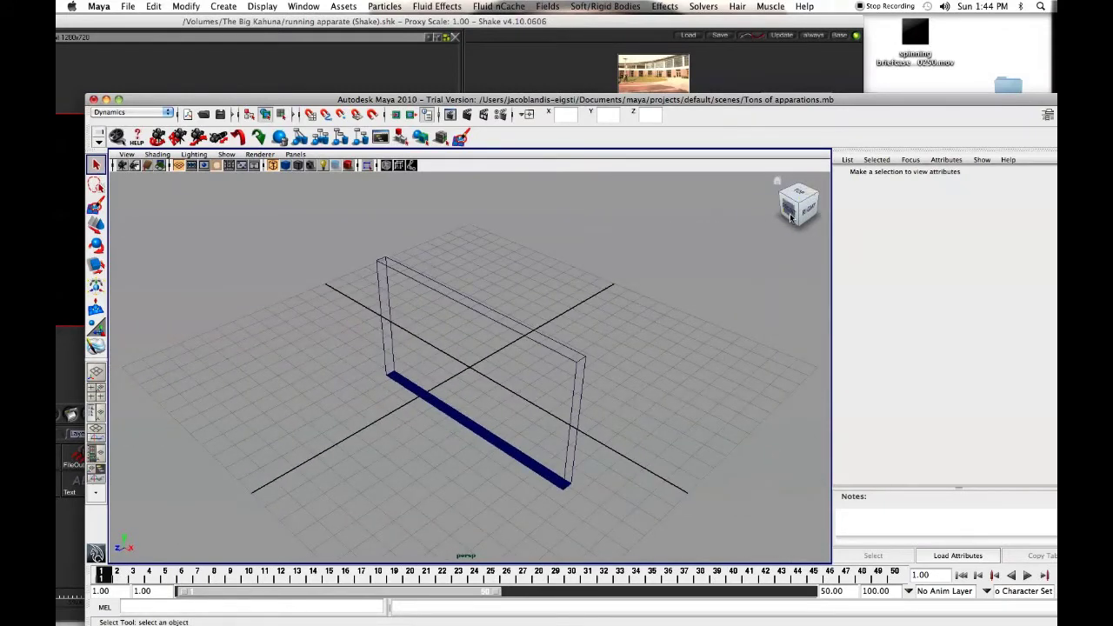
click(791, 216)
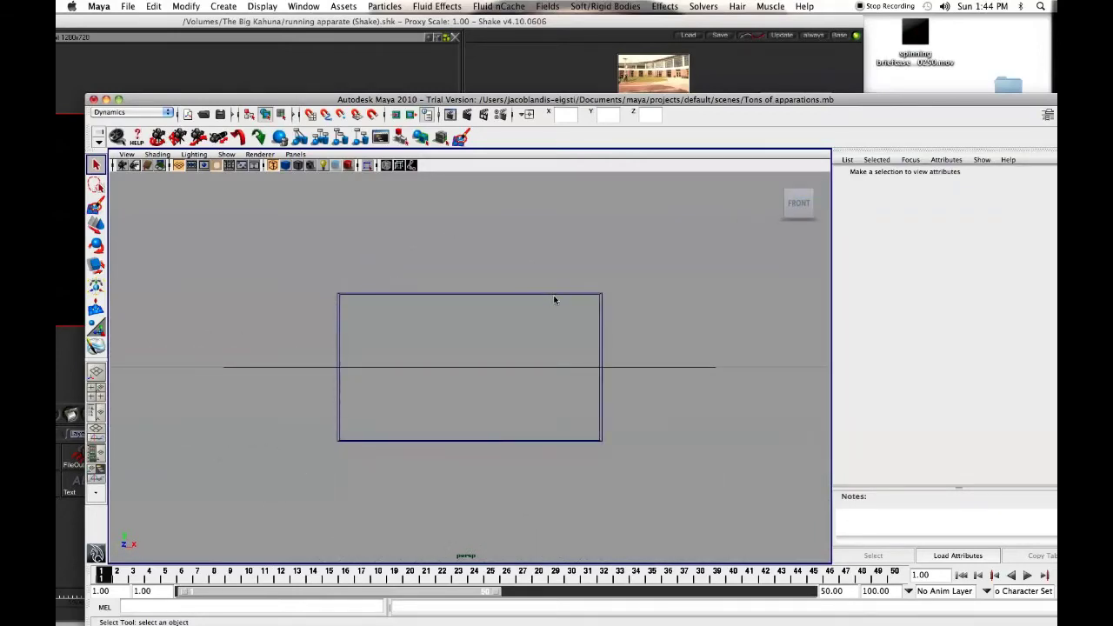
click(555, 297)
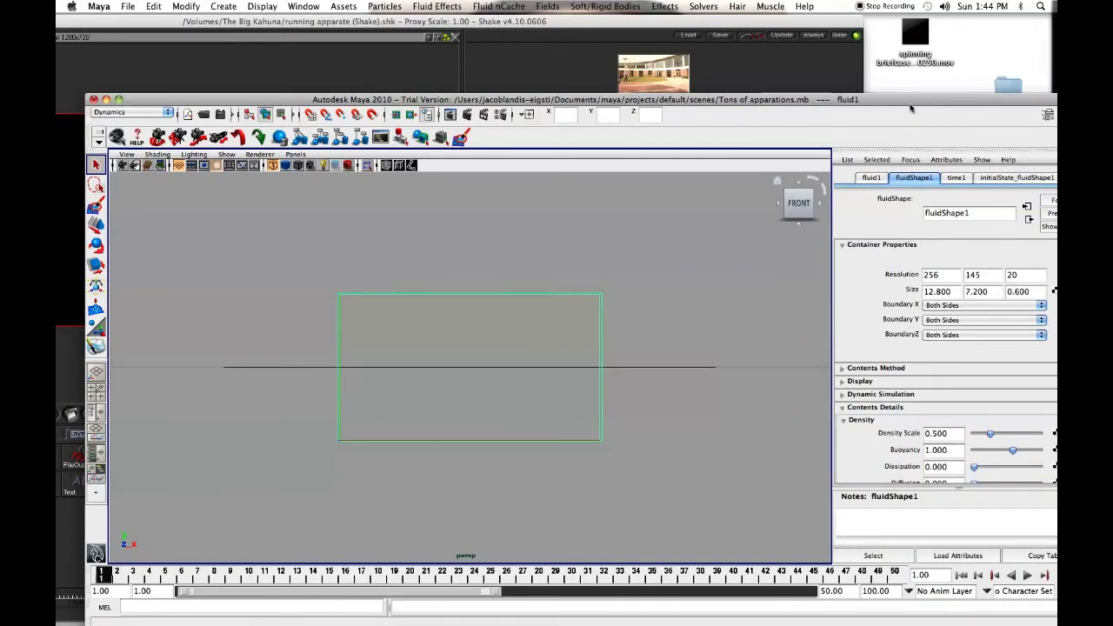
Review fluid1's Density, Velocity and contents settings at resolution 256×145×20, size 12.8×7.2×0.6.
drag(911, 107, 900, 28)
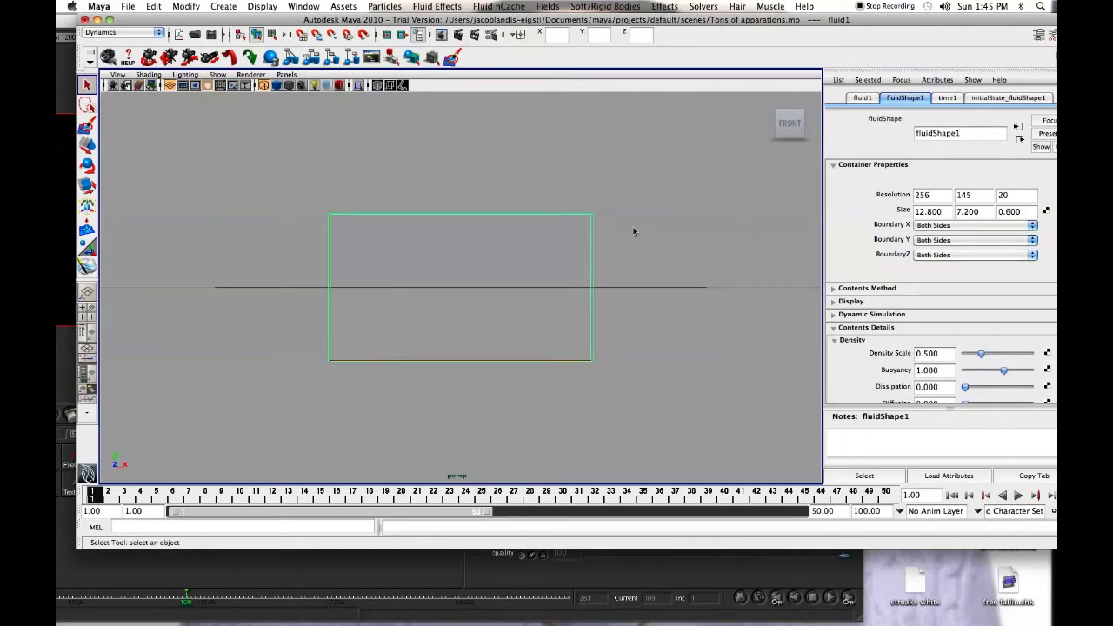
mouse_move(530, 253)
alt+mouse_down()
mouse_move(527, 294)
mouse_move(522, 249)
alt+mouse_up()
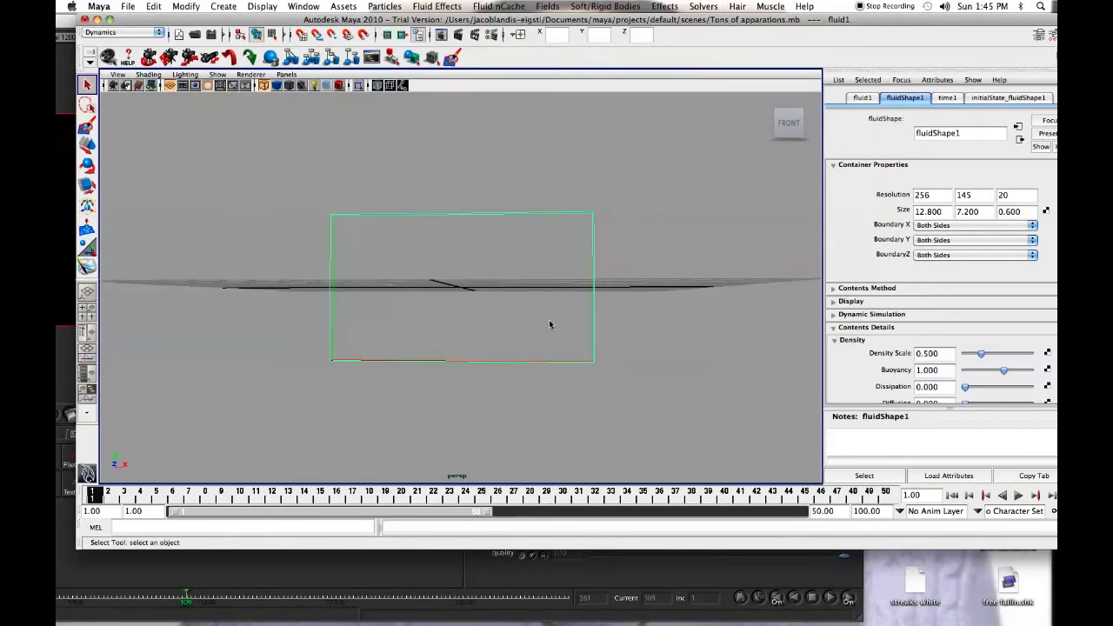
click(790, 123)
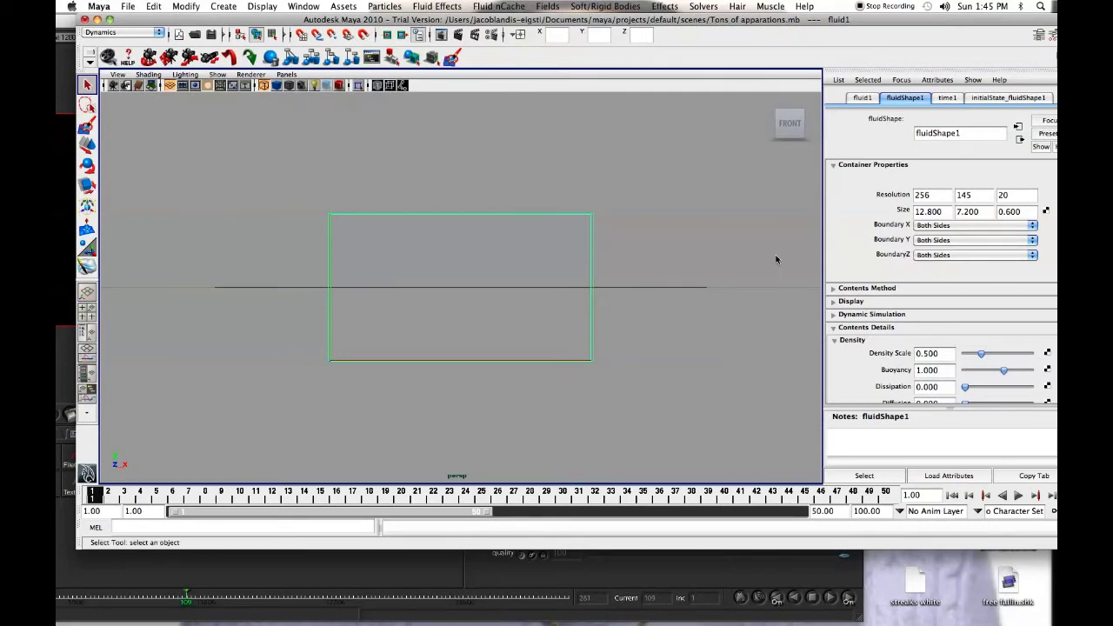
click(834, 341)
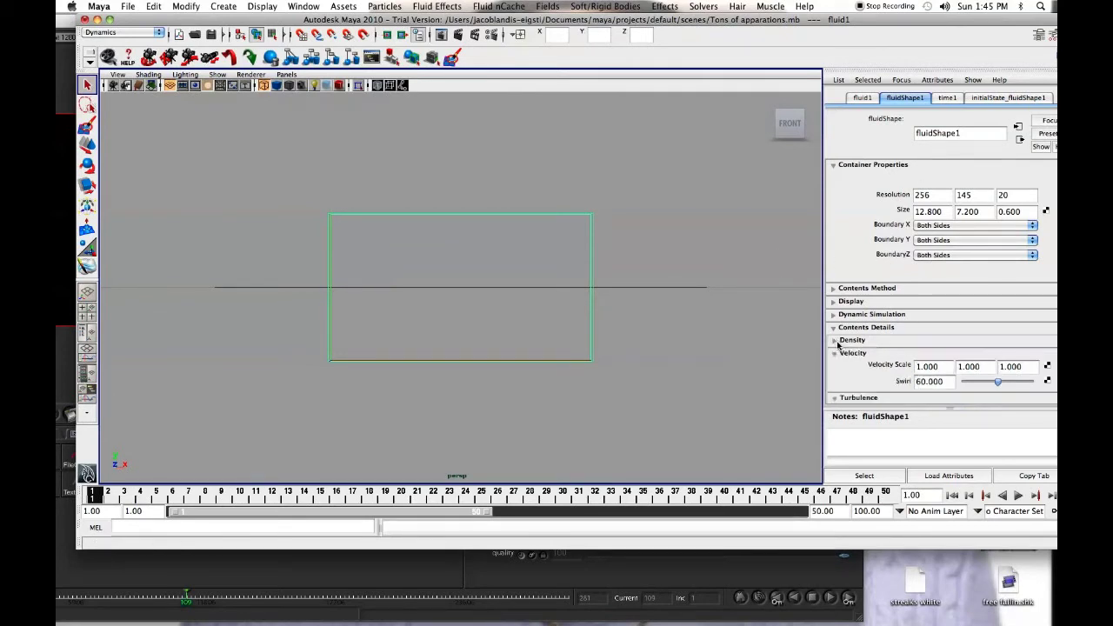
click(835, 353)
click(833, 327)
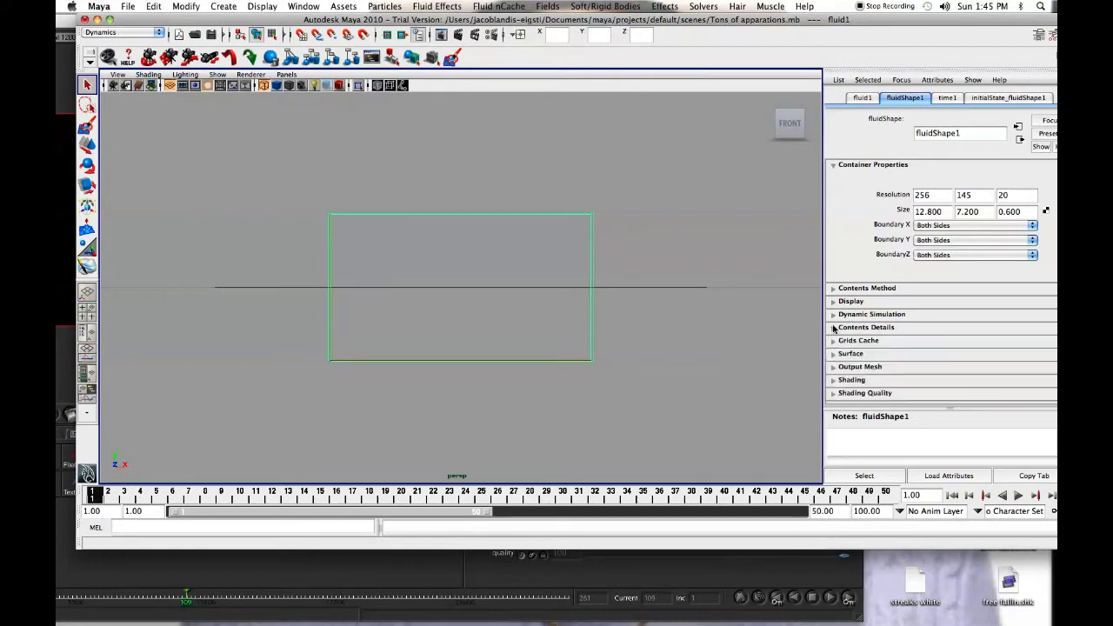
click(833, 290)
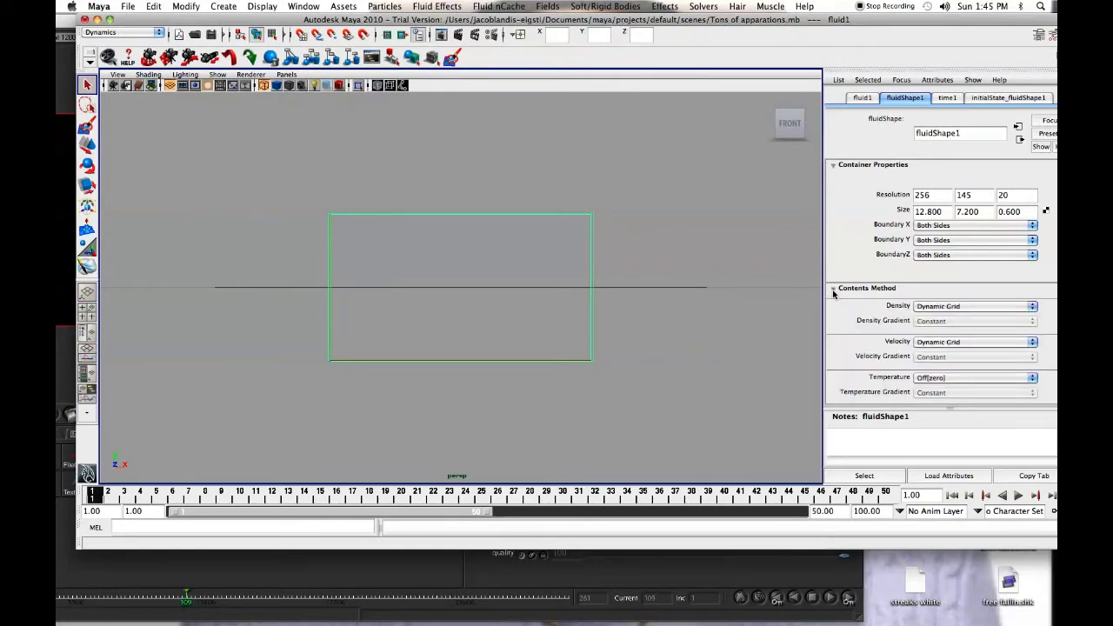
click(833, 290)
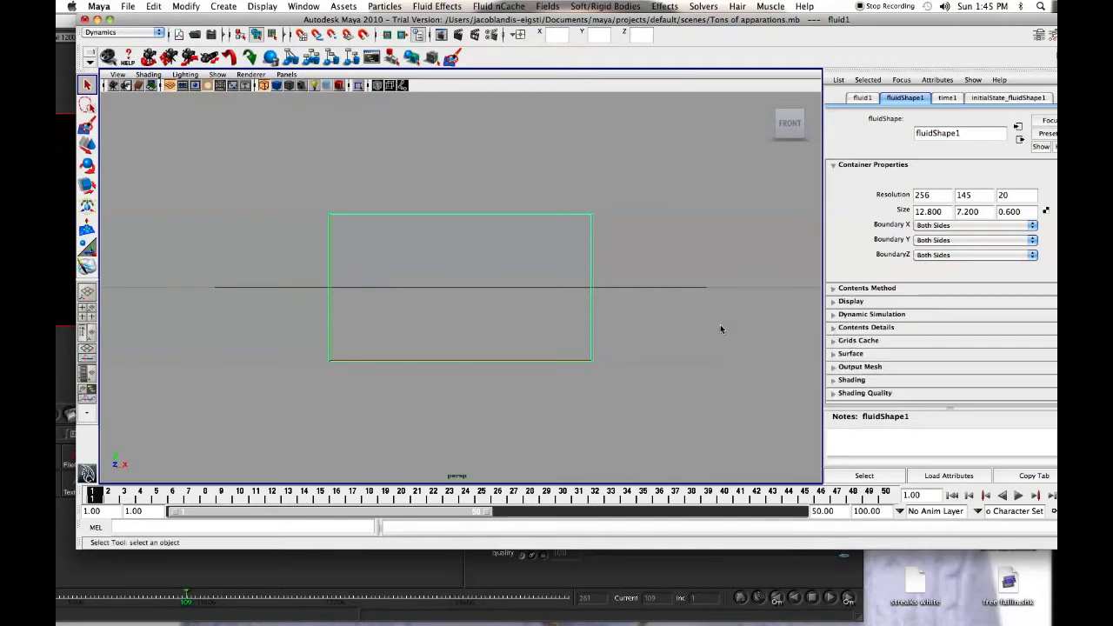
scroll(488, 305, up, 5)
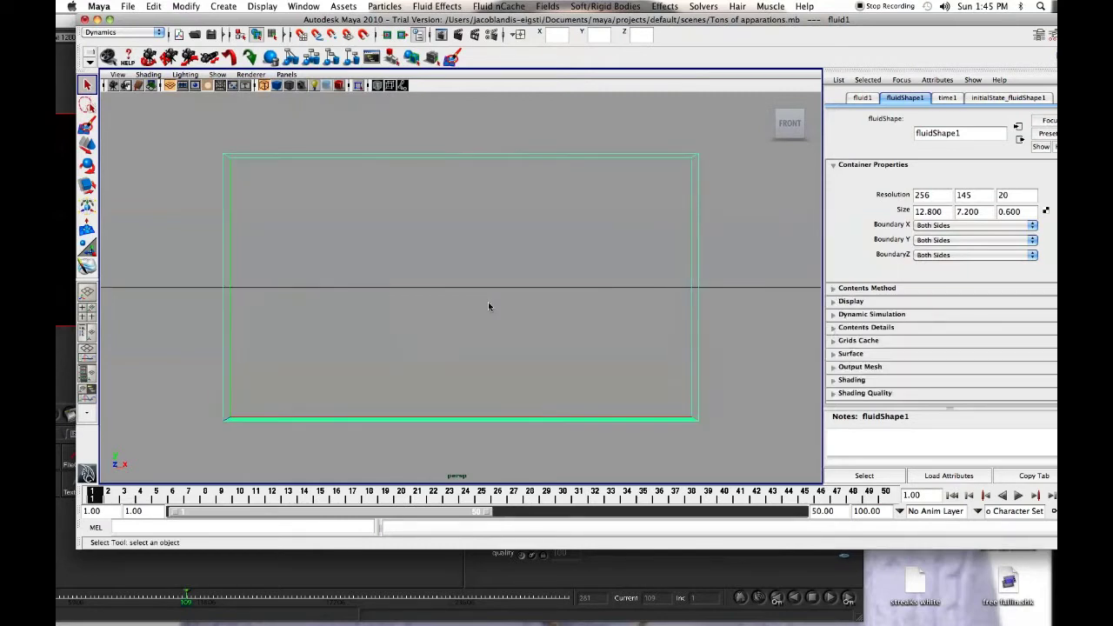
scroll(488, 302, up, 1)
Activate the Paint Fluids Tool on fluid1 and display its tool settings.
click(438, 6)
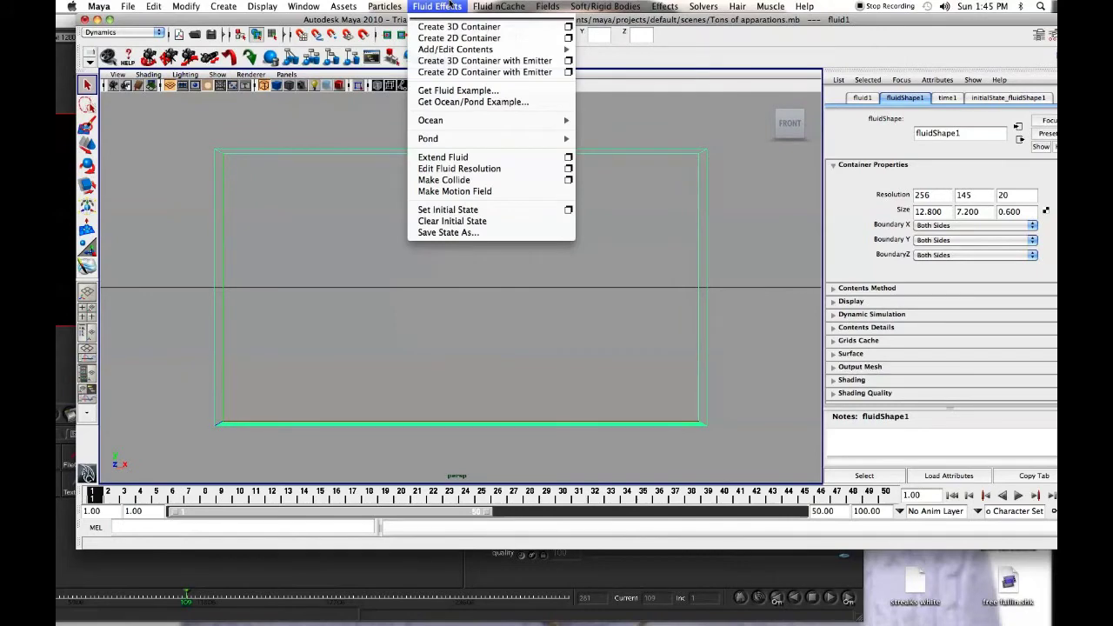
click(451, 6)
click(499, 6)
mouse_move(438, 6)
mouse_move(458, 49)
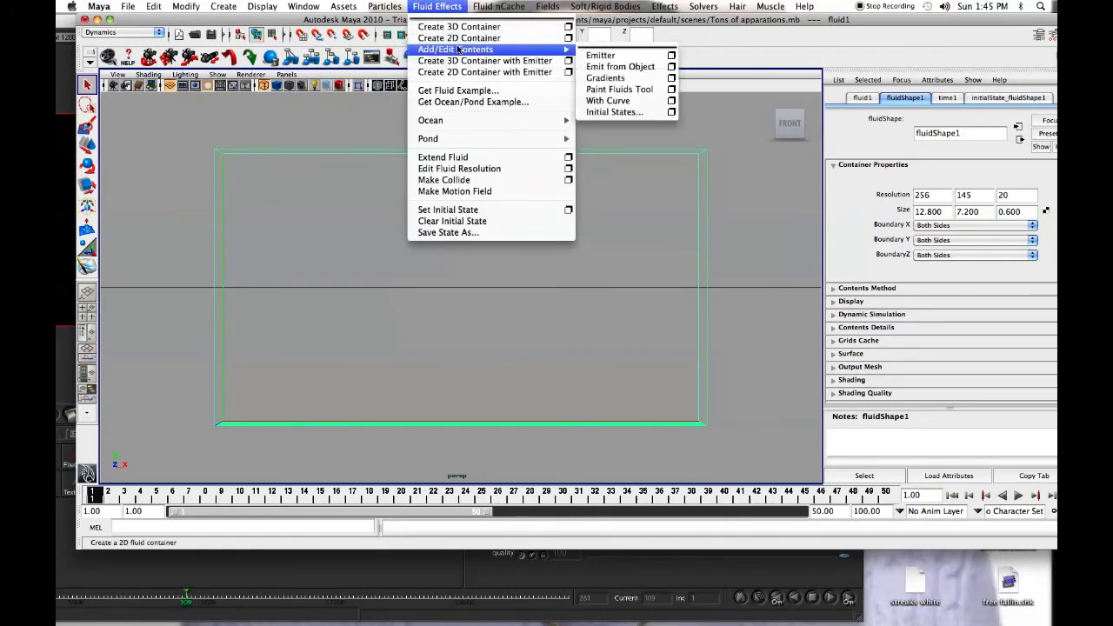
click(618, 90)
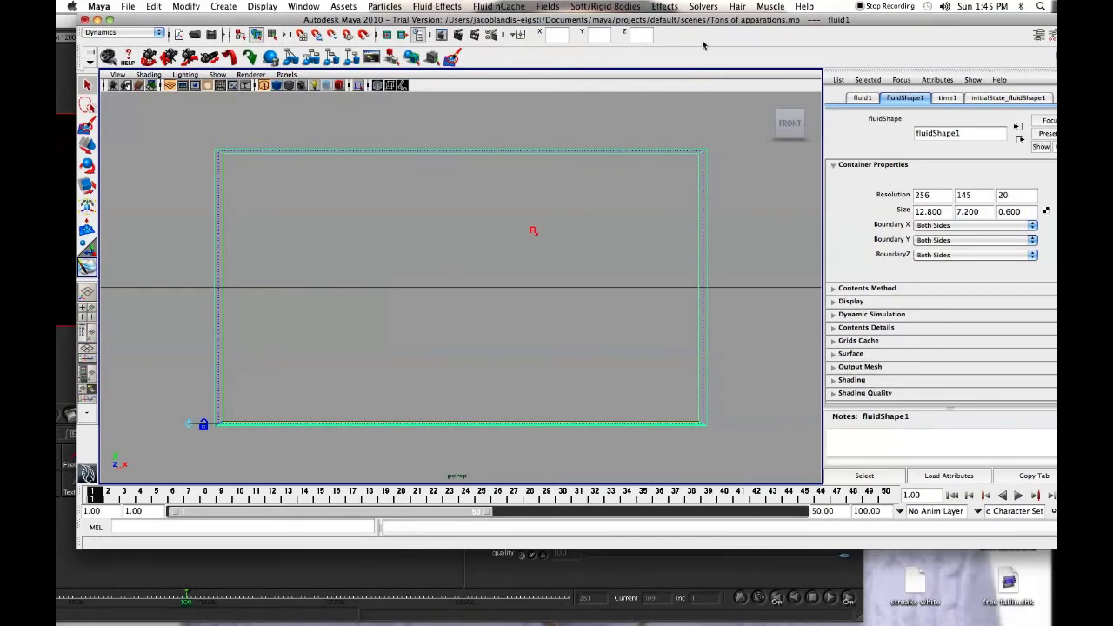
drag(721, 23, 712, 23)
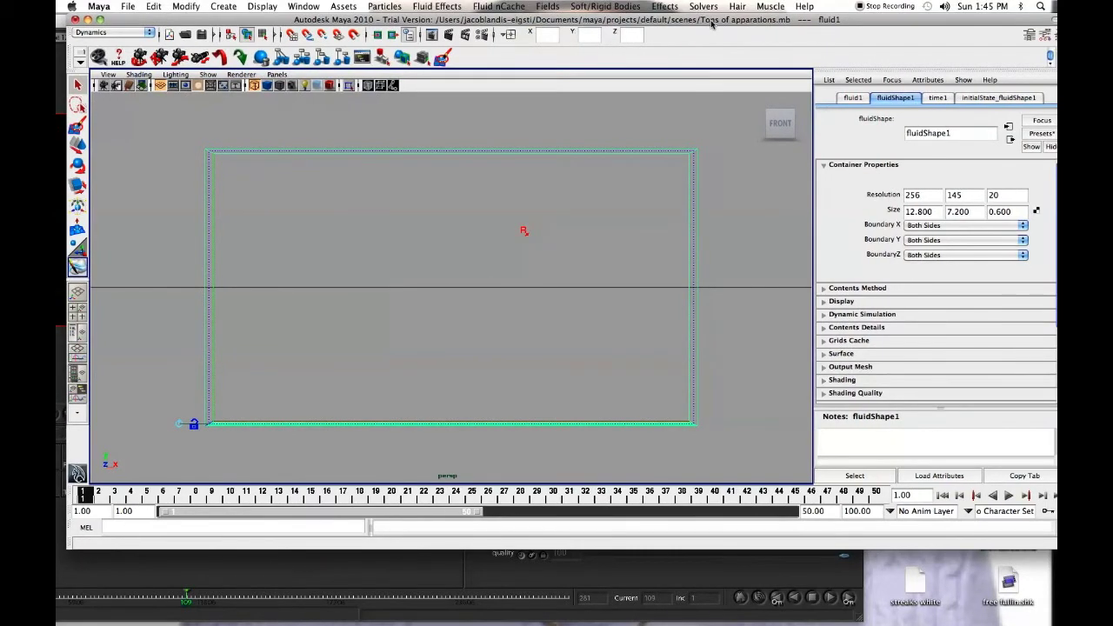
click(1048, 37)
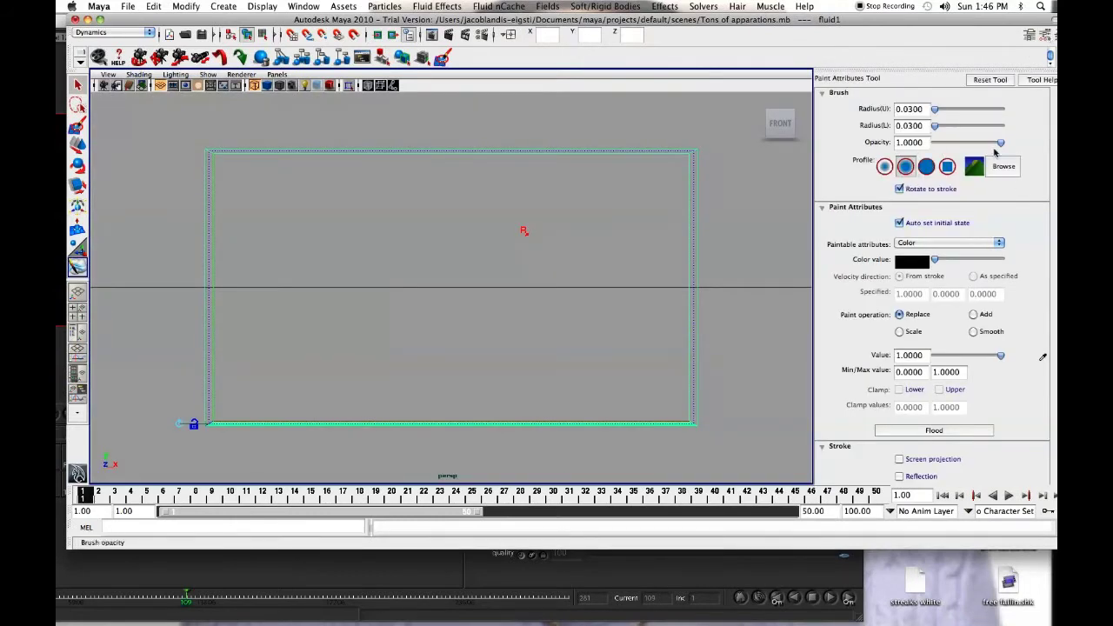
Set the paintable attribute to Density.
click(936, 243)
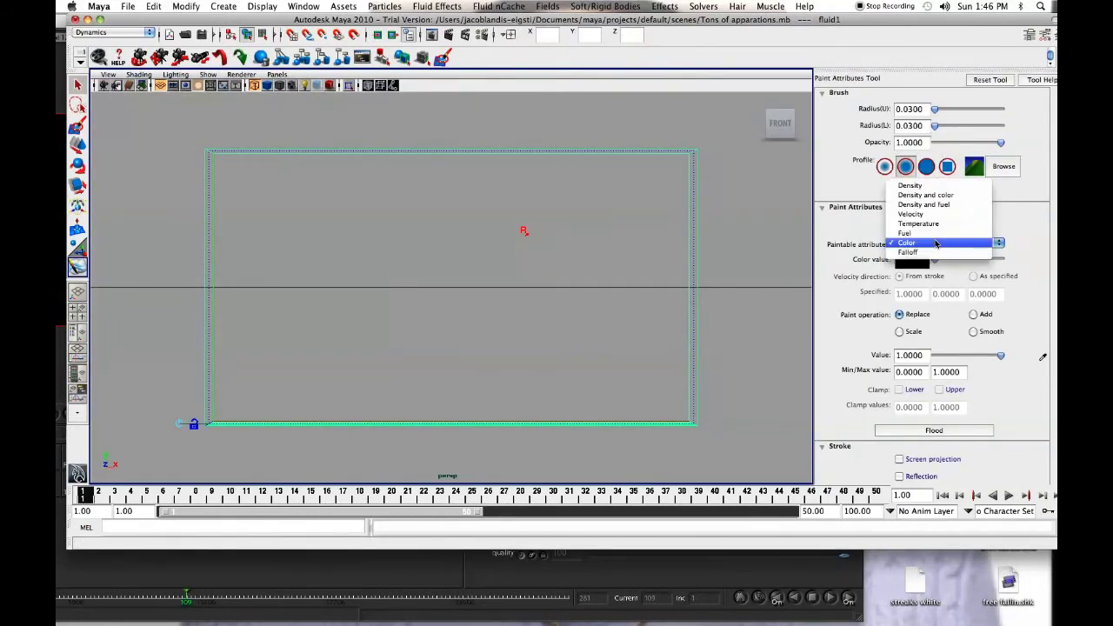
click(910, 185)
scroll(1035, 233, down, 5)
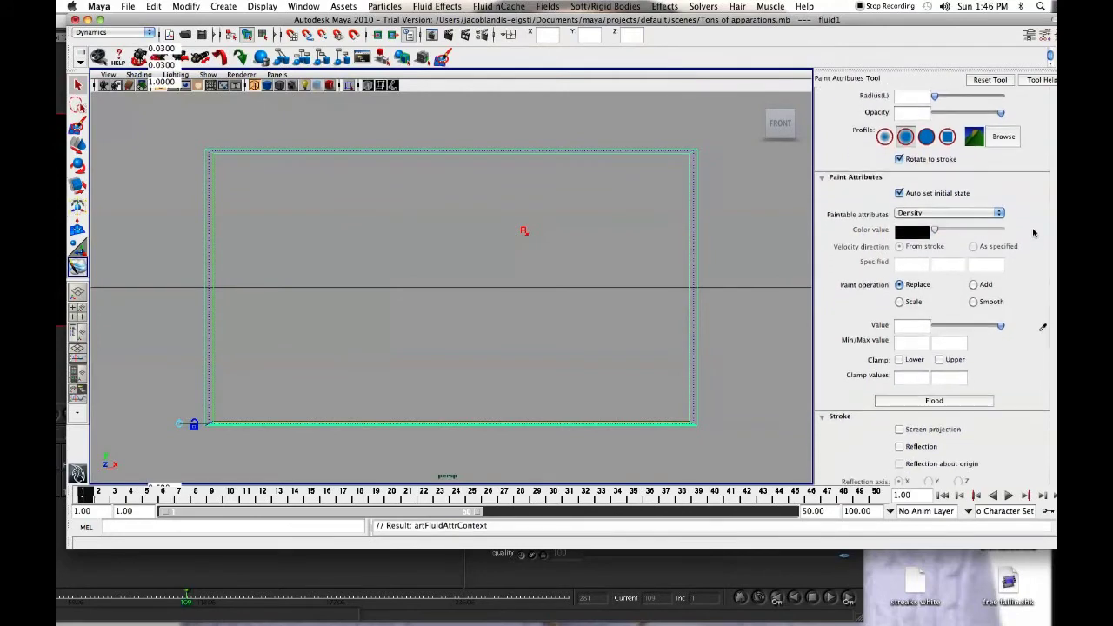
drag(1035, 21, 1012, 21)
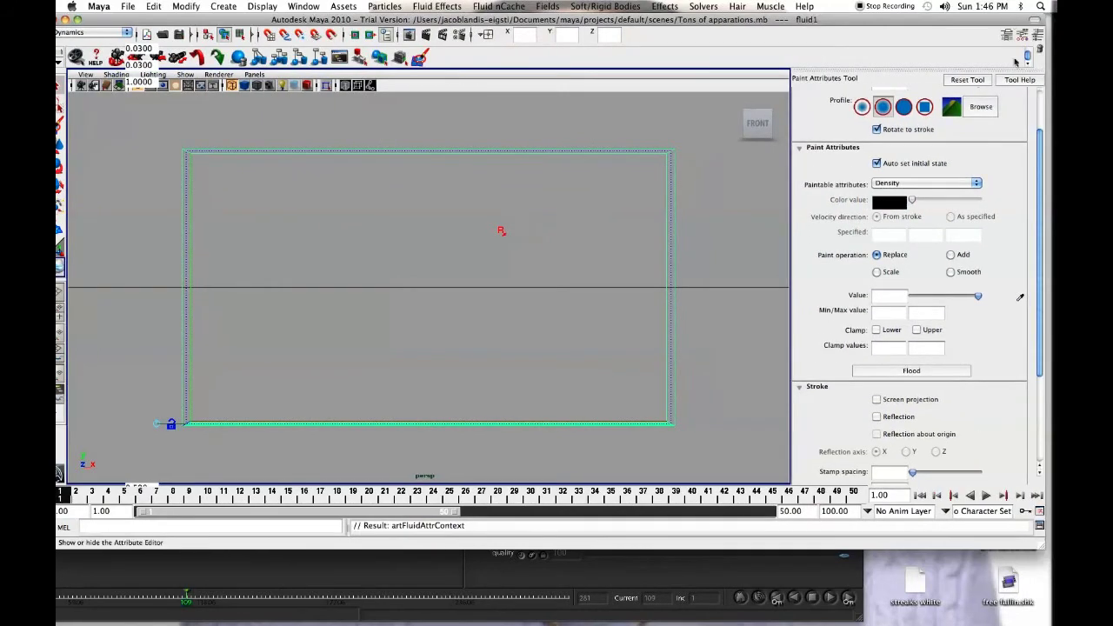
scroll(1040, 159, down, 1)
drag(1041, 159, 1041, 247)
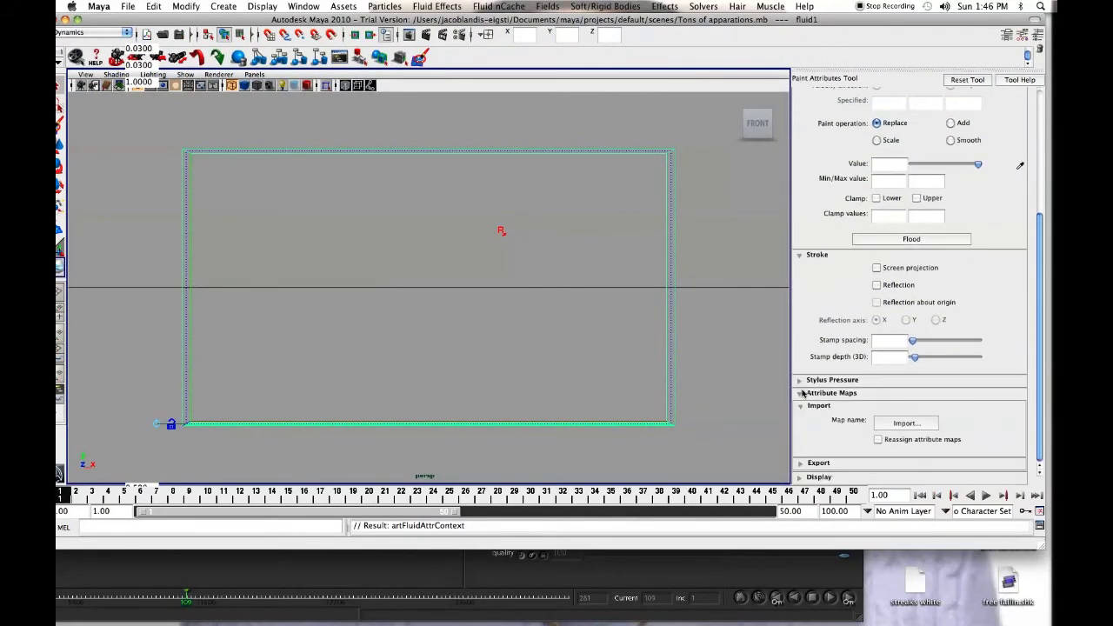
Bring up the Attribute Maps image Import dialog.
click(801, 406)
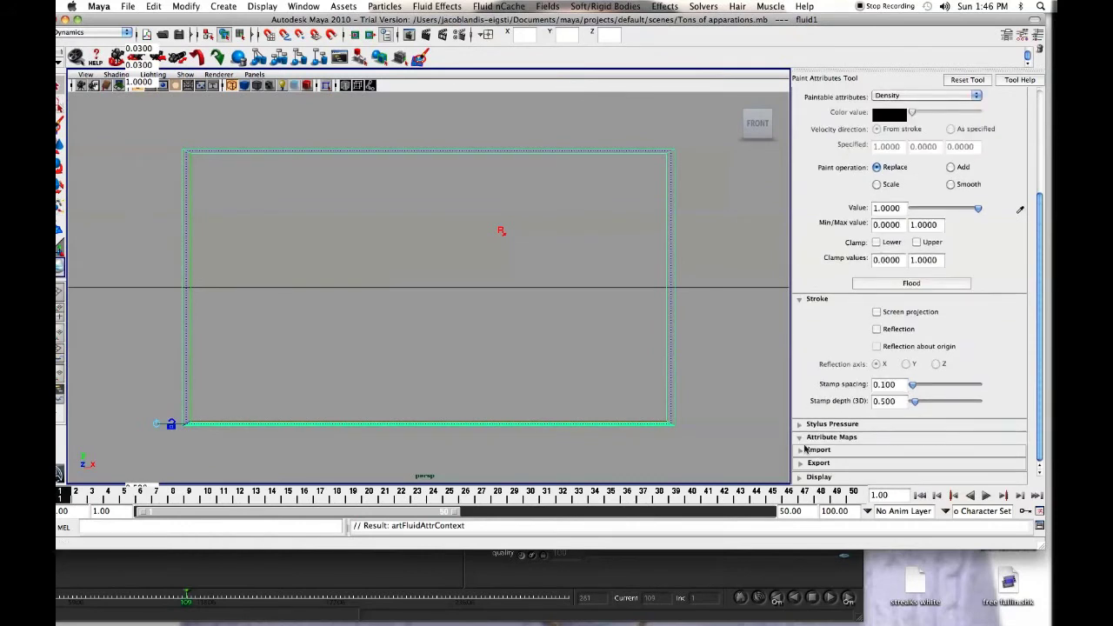
click(800, 437)
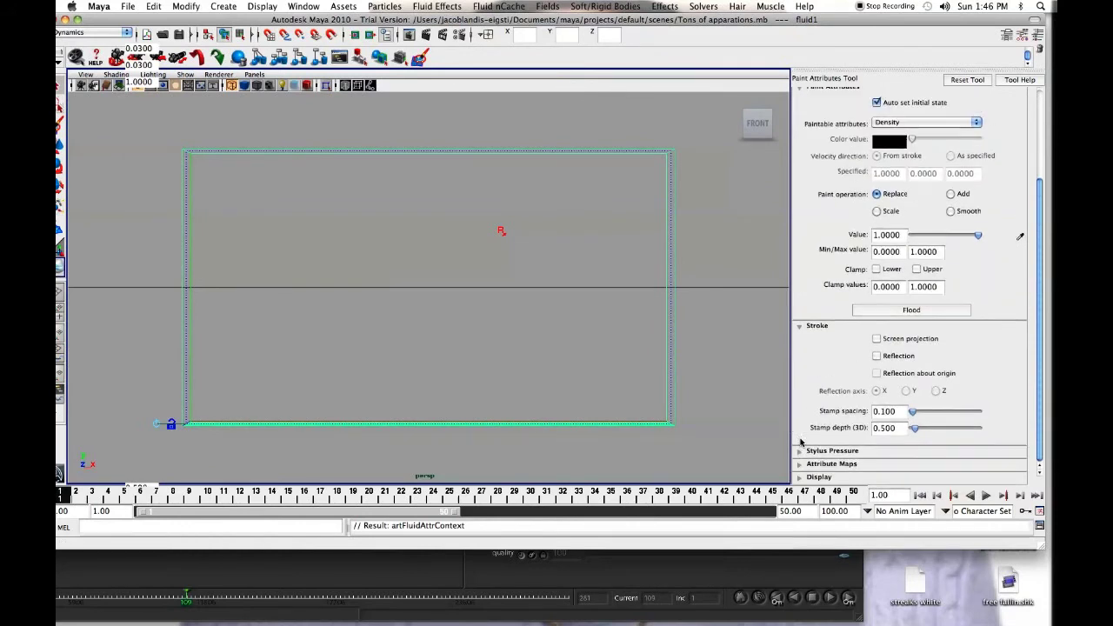
click(801, 466)
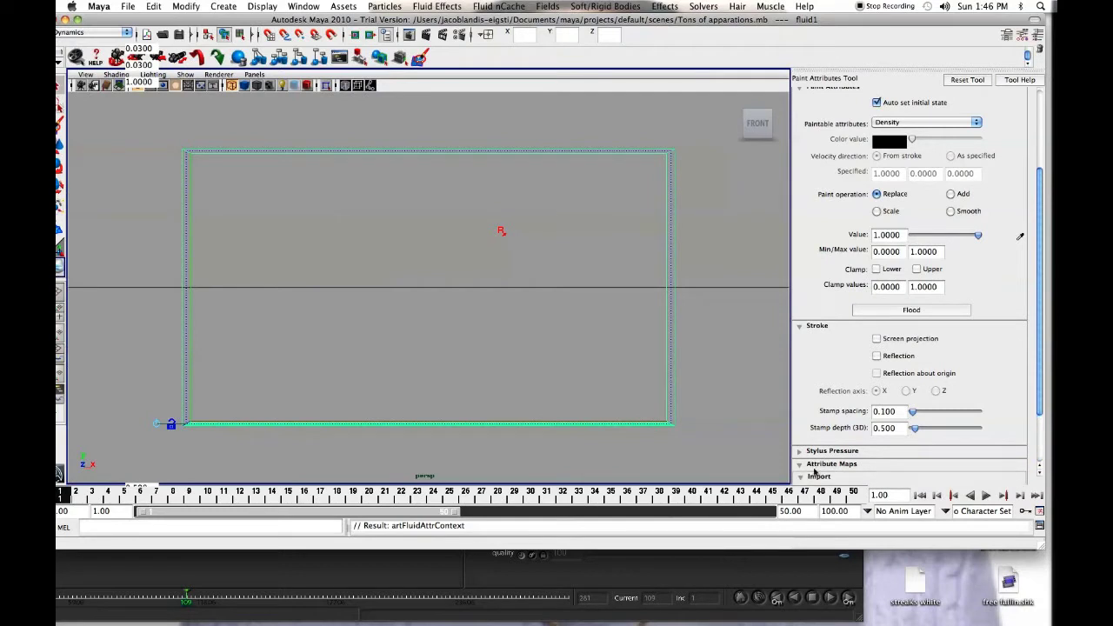
drag(1037, 256, 1038, 305)
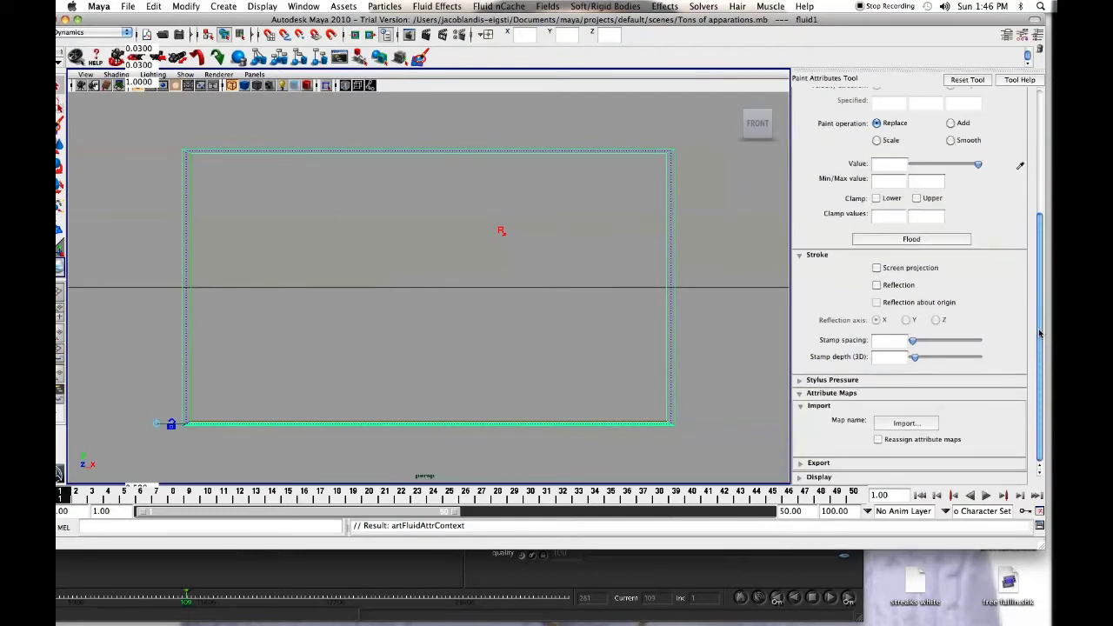
click(916, 424)
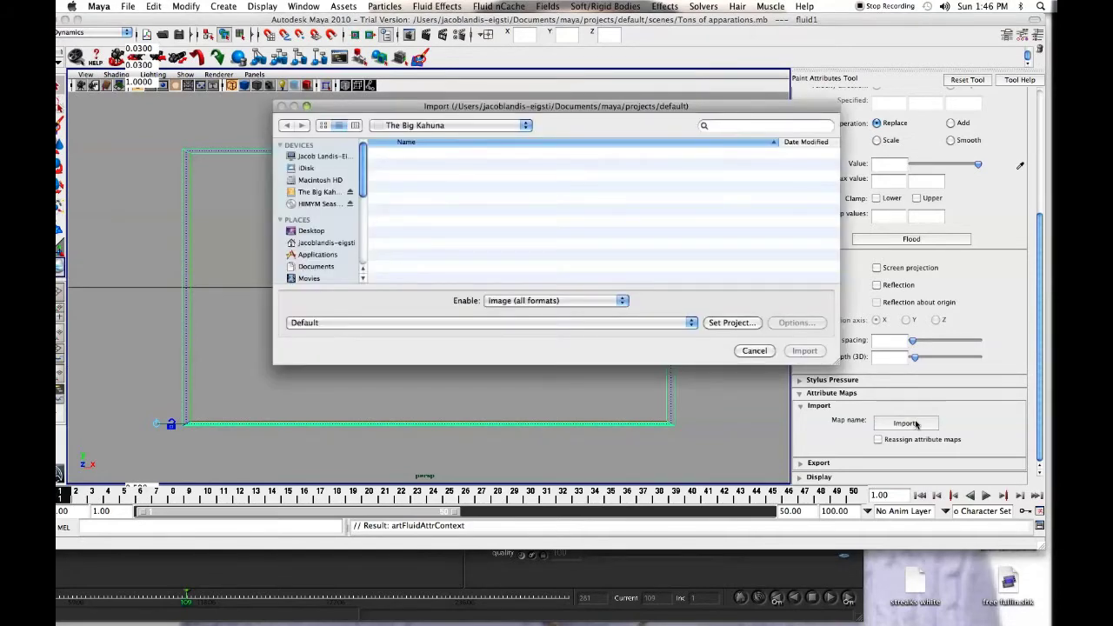
Import the 'running Lewis Apparate 1 White' image as the fluid's density map.
scroll(502, 199, down, 3)
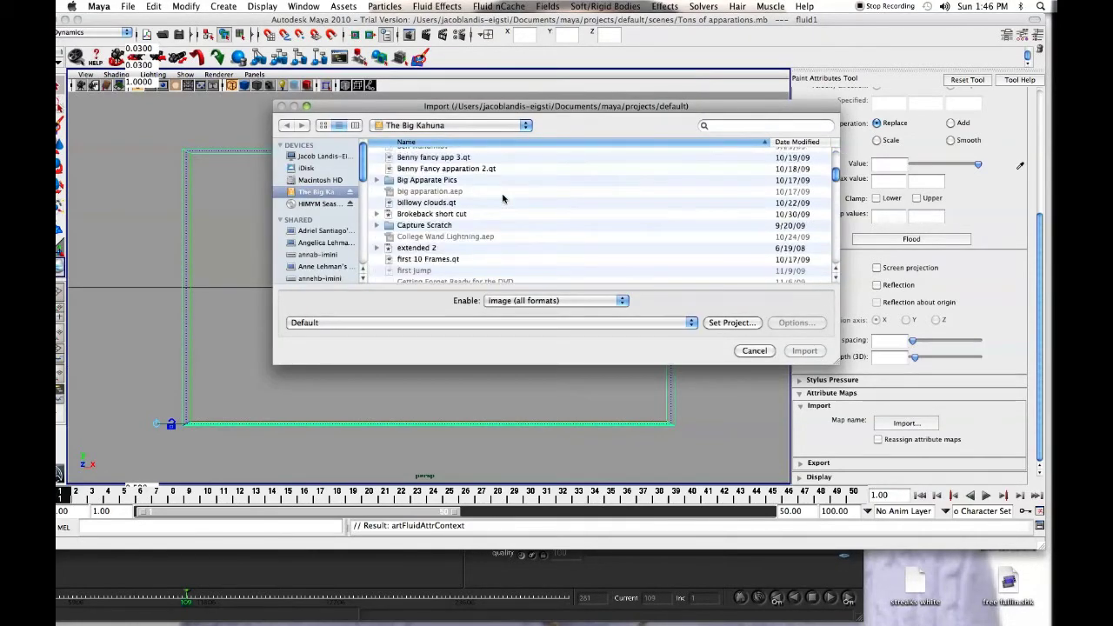
scroll(502, 199, down, 4)
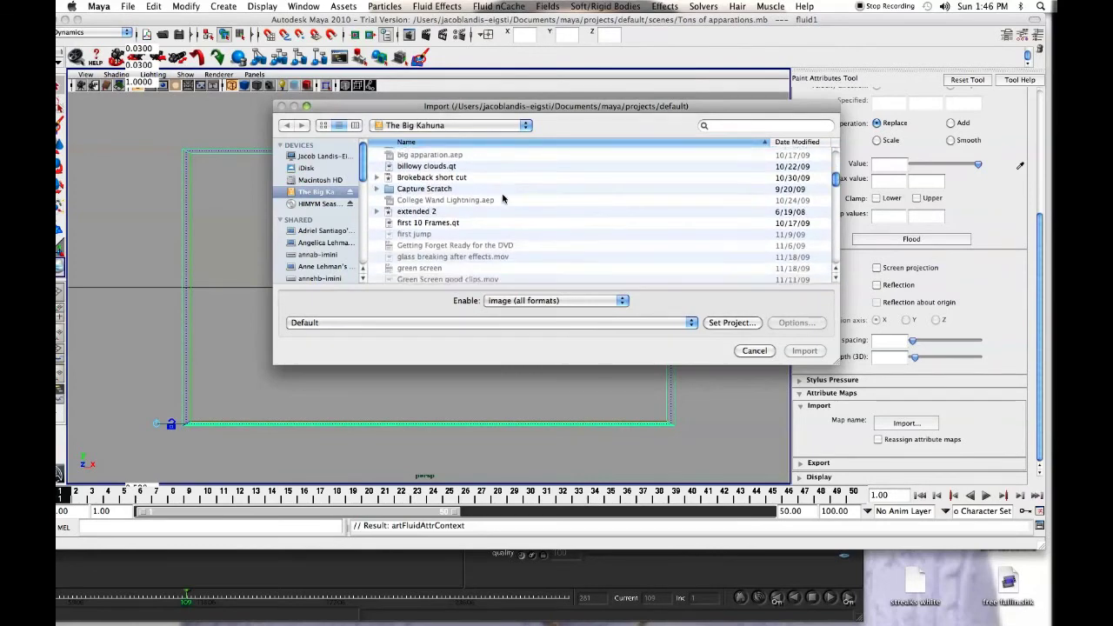
click(524, 300)
click(533, 311)
scroll(497, 246, down, 2)
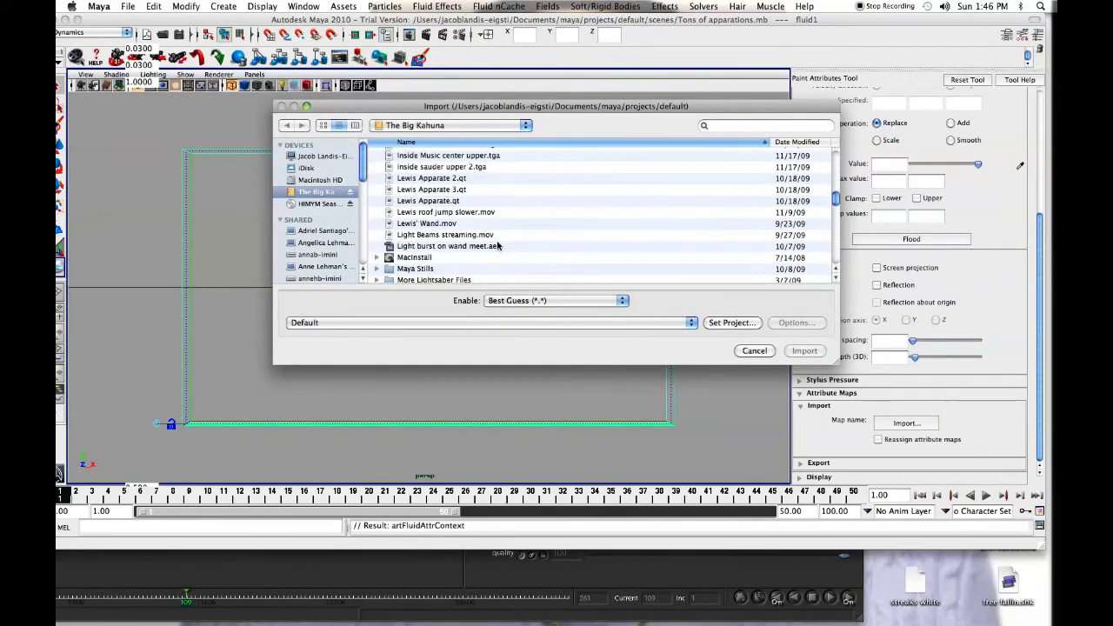
scroll(498, 246, down, 5)
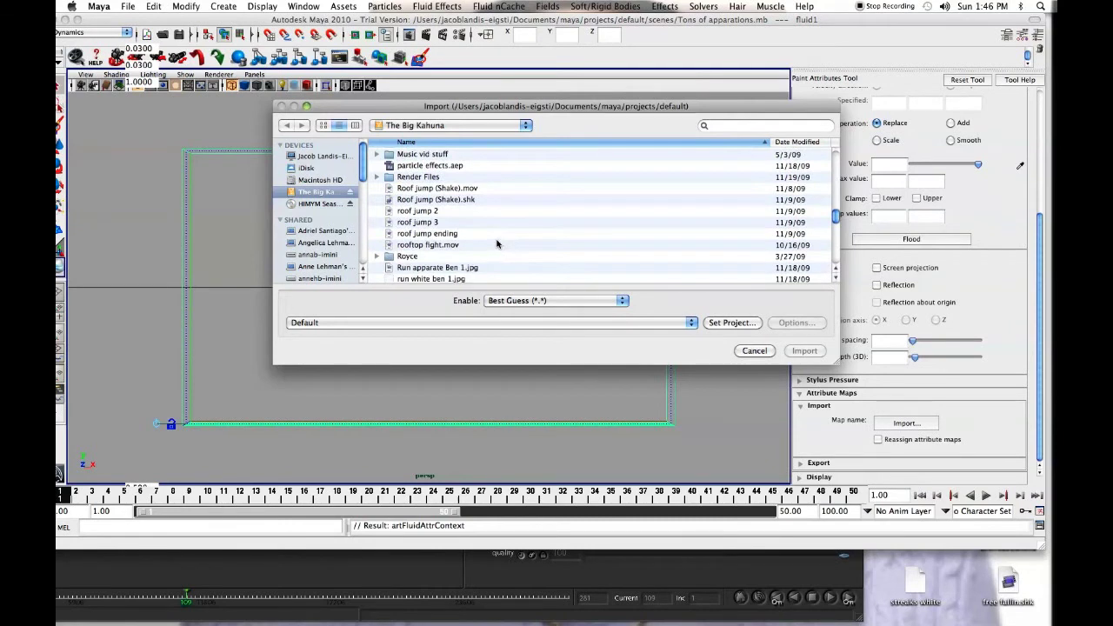
scroll(498, 245, down, 3)
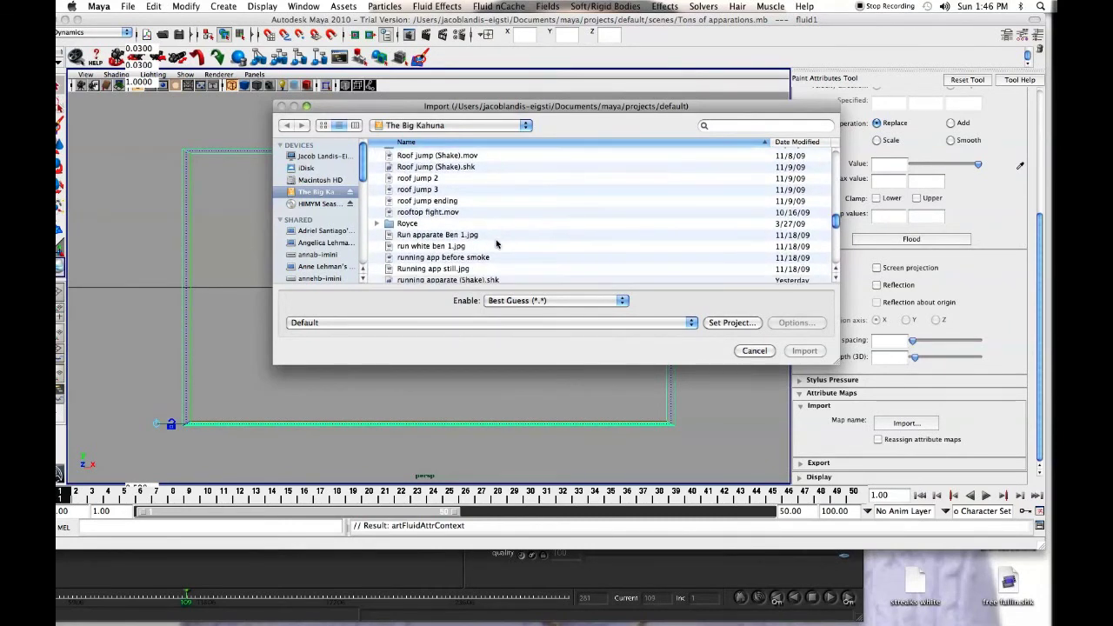
scroll(497, 245, down, 3)
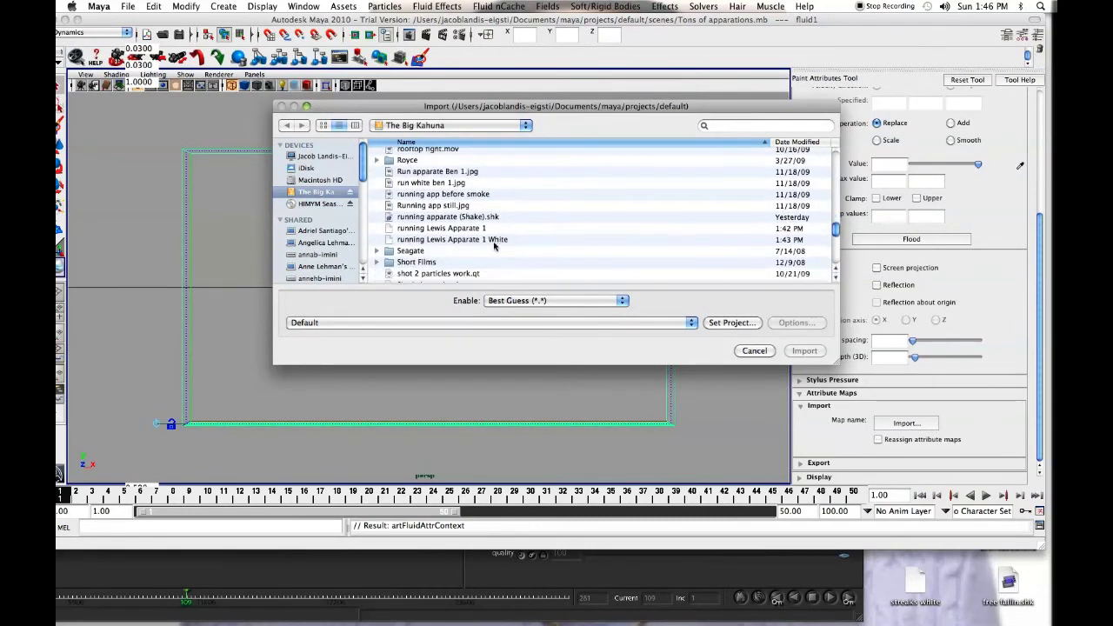
click(444, 241)
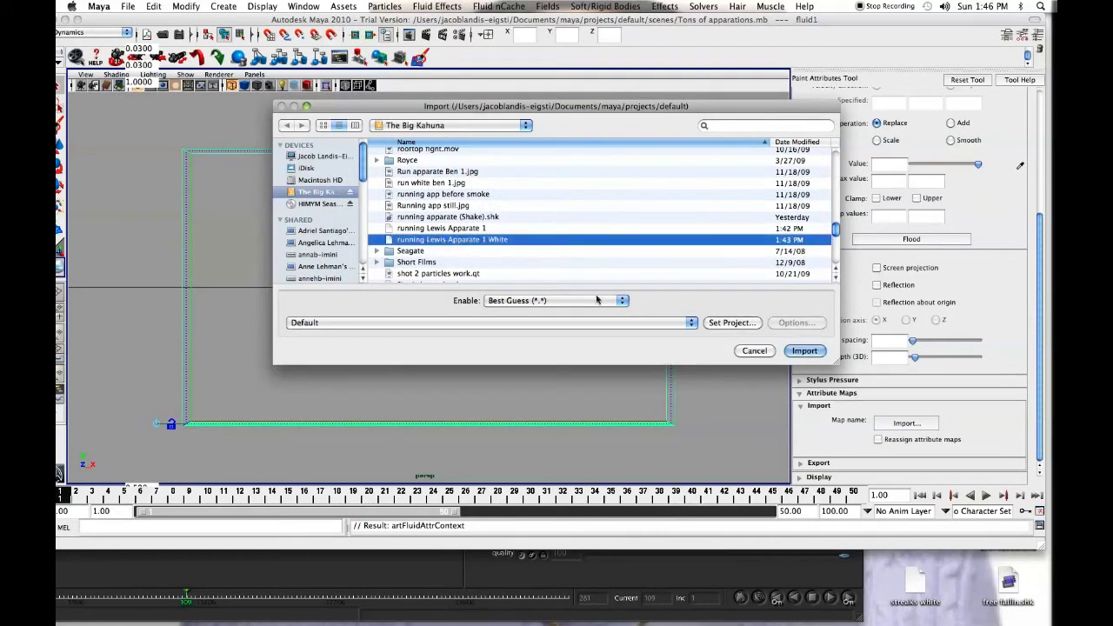
click(798, 350)
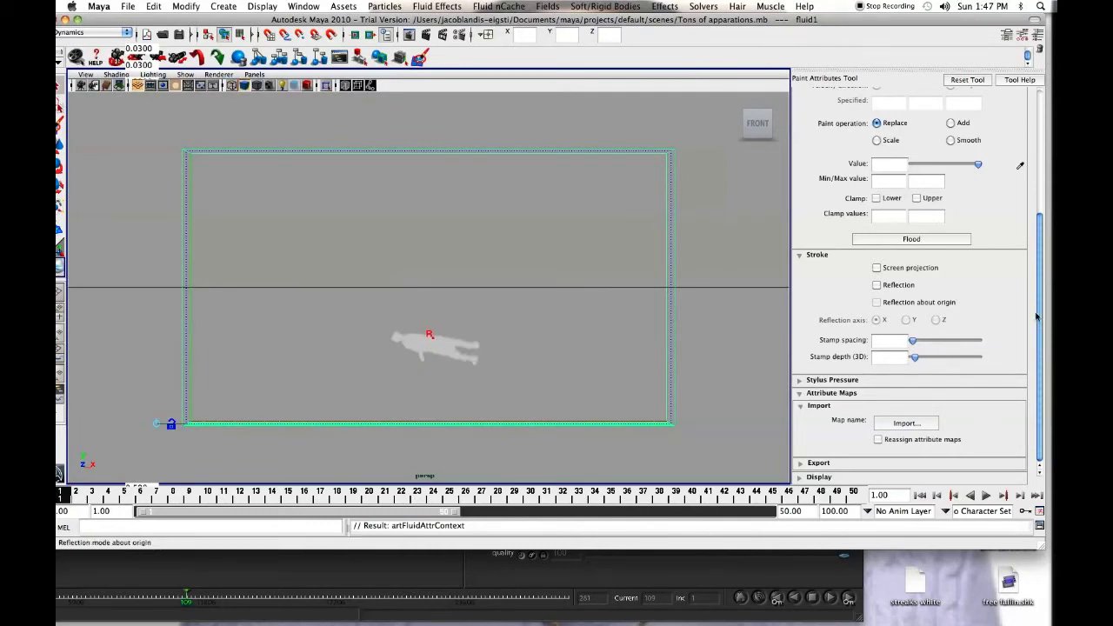
Switch the paintable attribute to Color.
drag(1040, 322, 1047, 219)
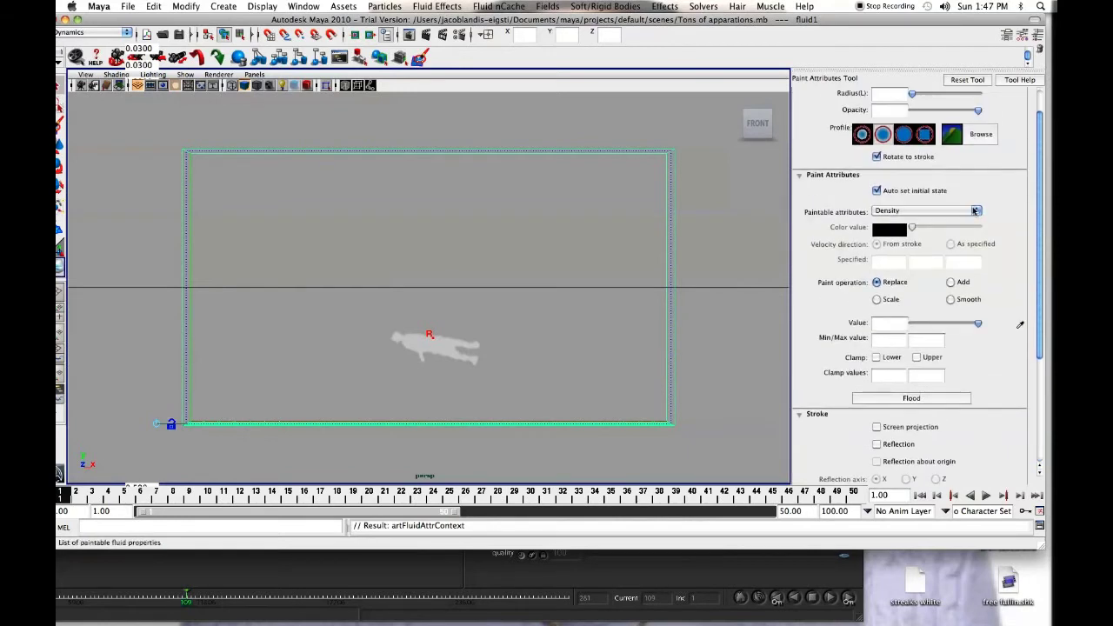
click(975, 210)
click(939, 268)
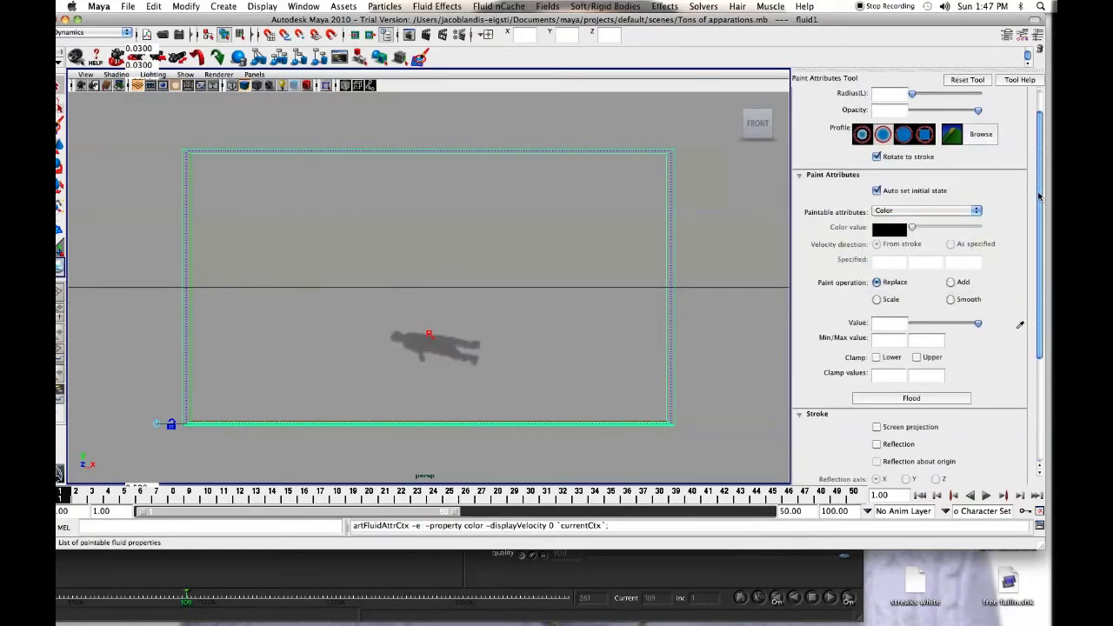
drag(1039, 197, 1041, 297)
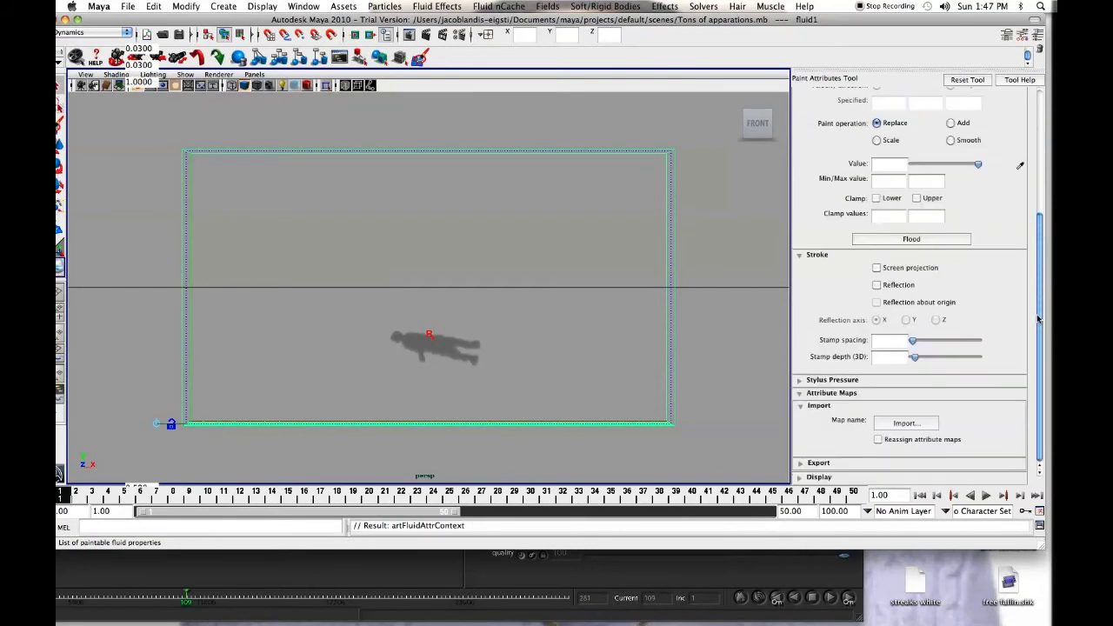
Bring up the colour-map import dialog showing all file types on The Big Kahuna drive.
click(906, 423)
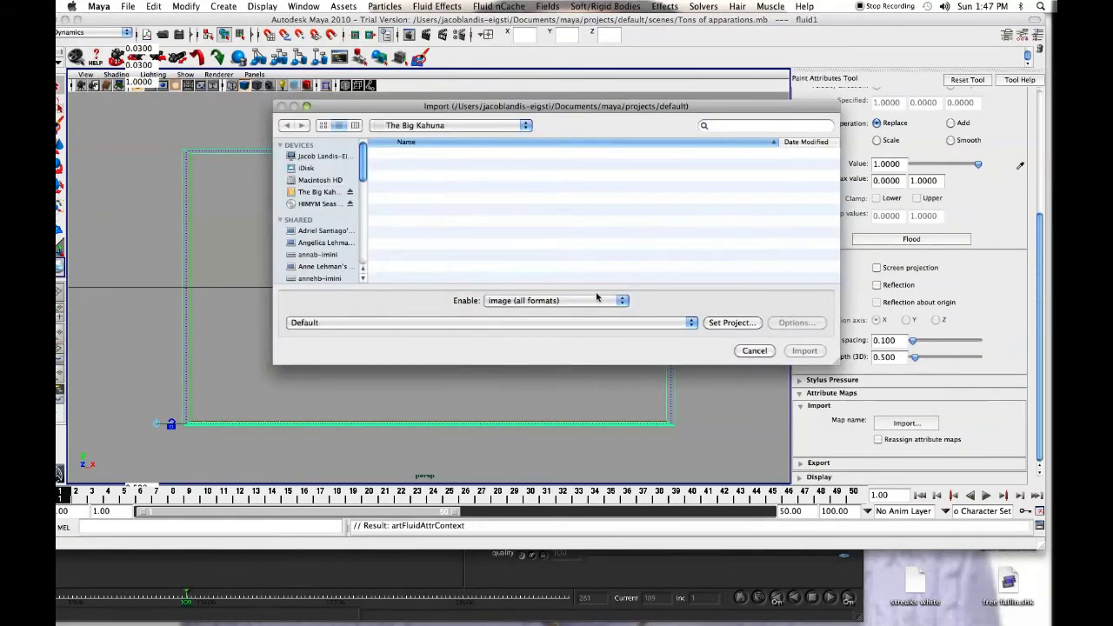
click(597, 300)
click(557, 312)
drag(513, 106, 493, 95)
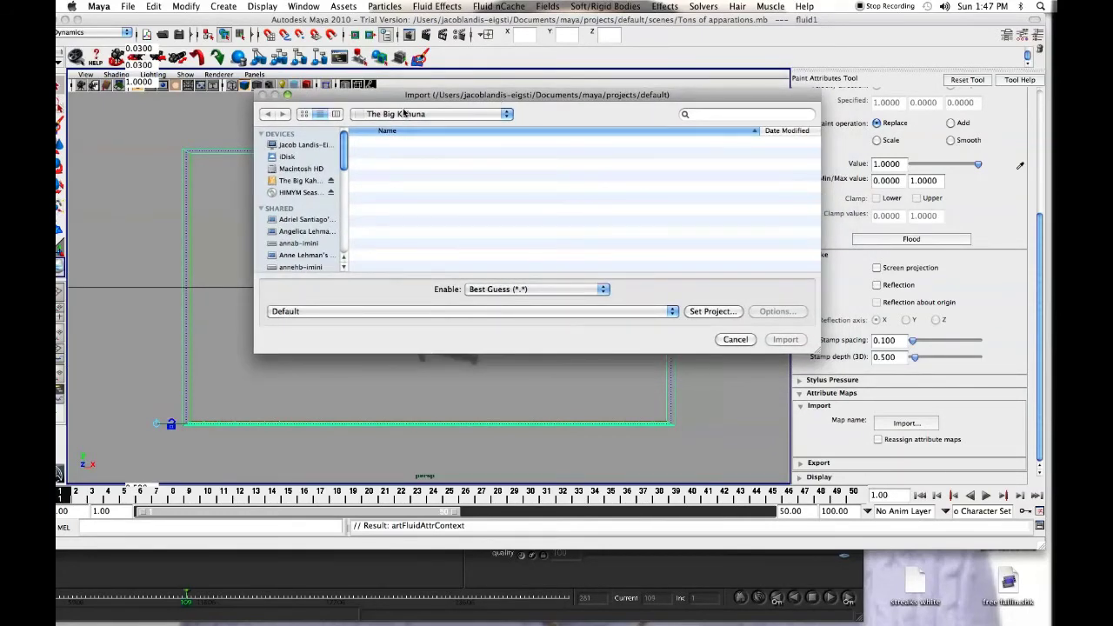
drag(406, 100, 426, 93)
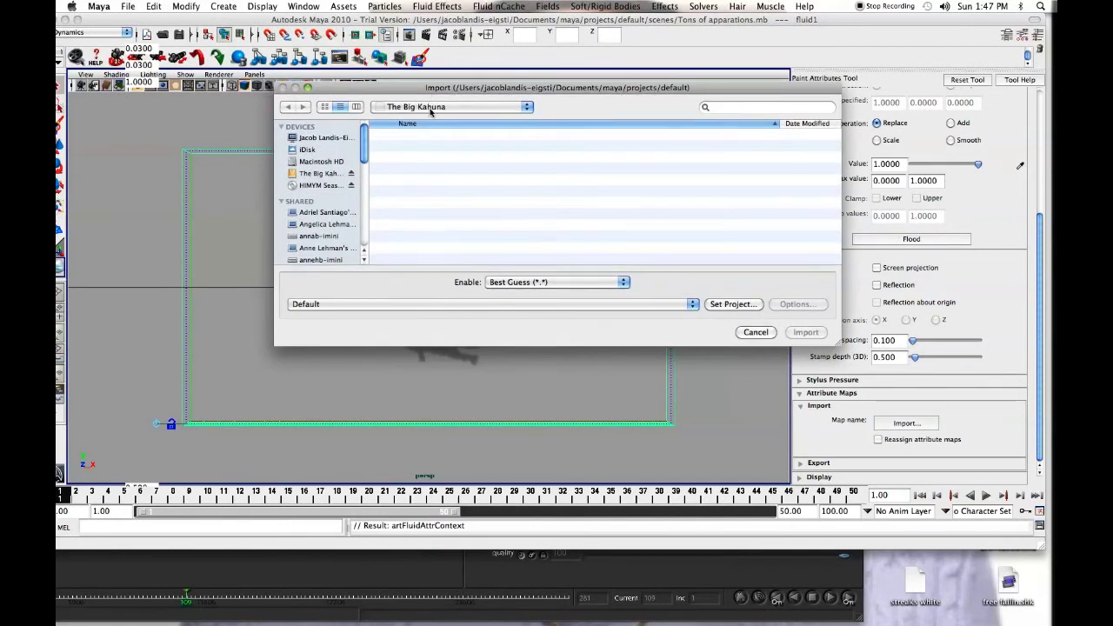
click(430, 112)
click(431, 109)
drag(837, 343, 842, 461)
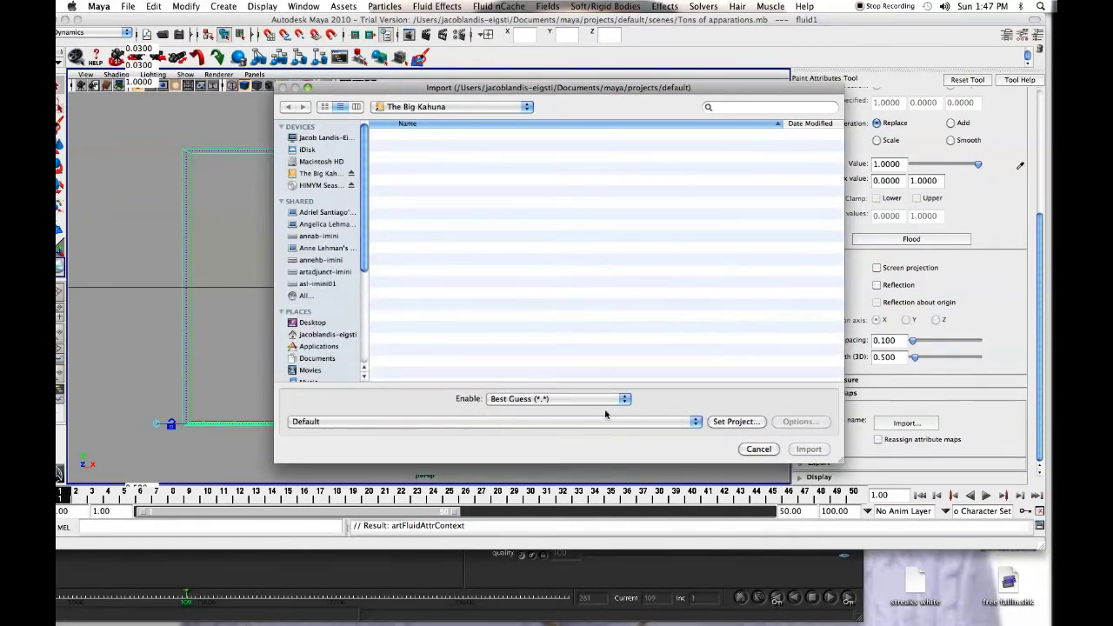
Import the 'running Lewis Apparate 1' image as the fluid's colour map.
click(318, 173)
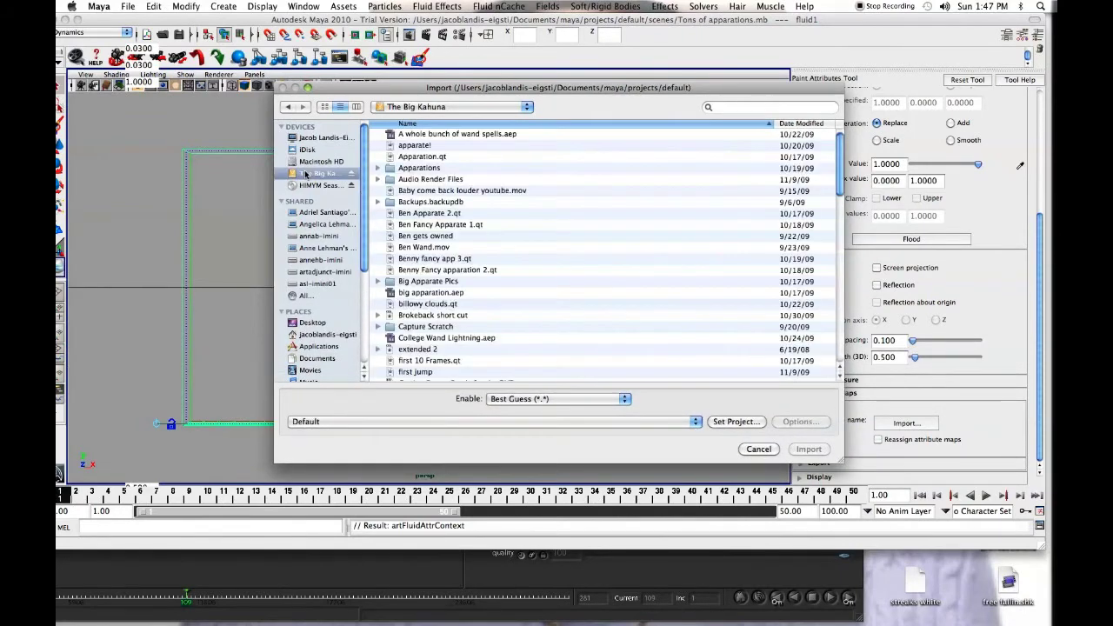
scroll(487, 261, down, 15)
scroll(487, 274, down, 5)
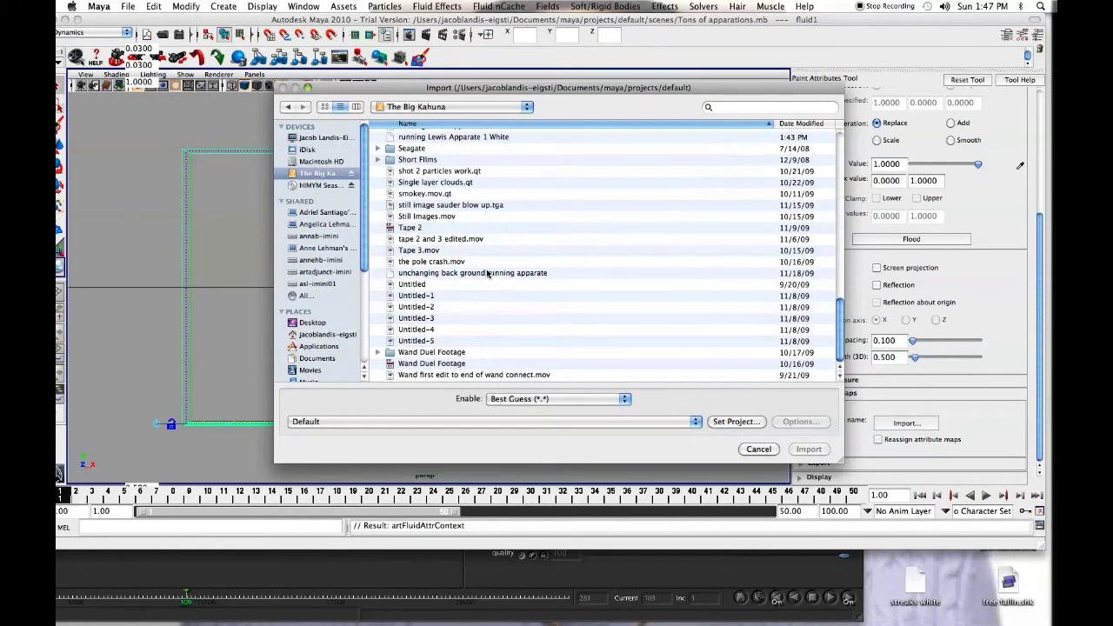
scroll(487, 274, up, 4)
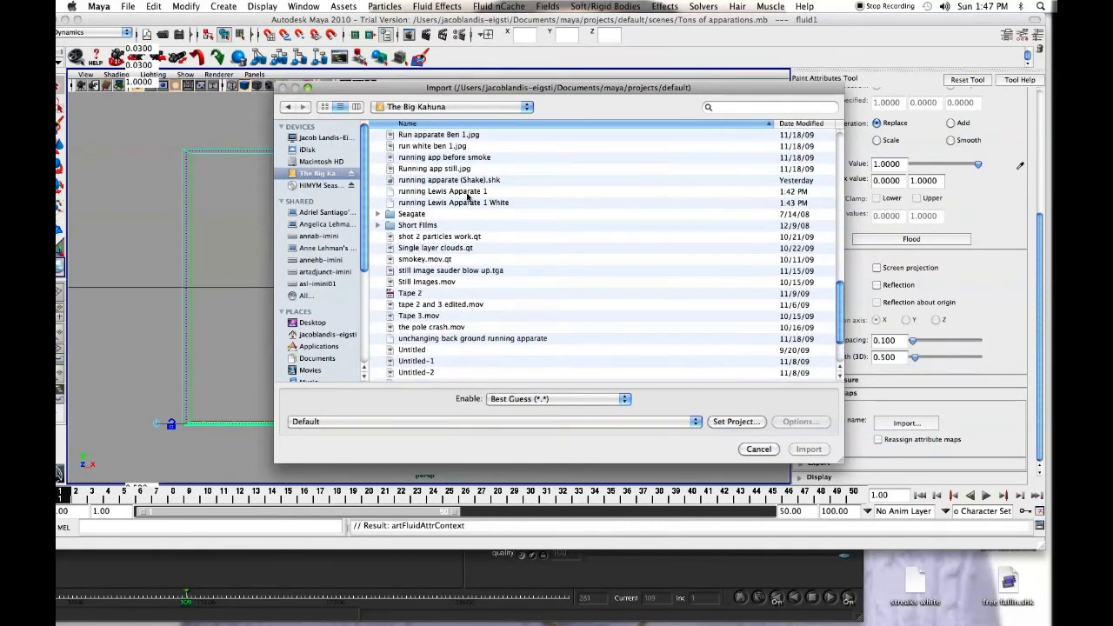
click(467, 192)
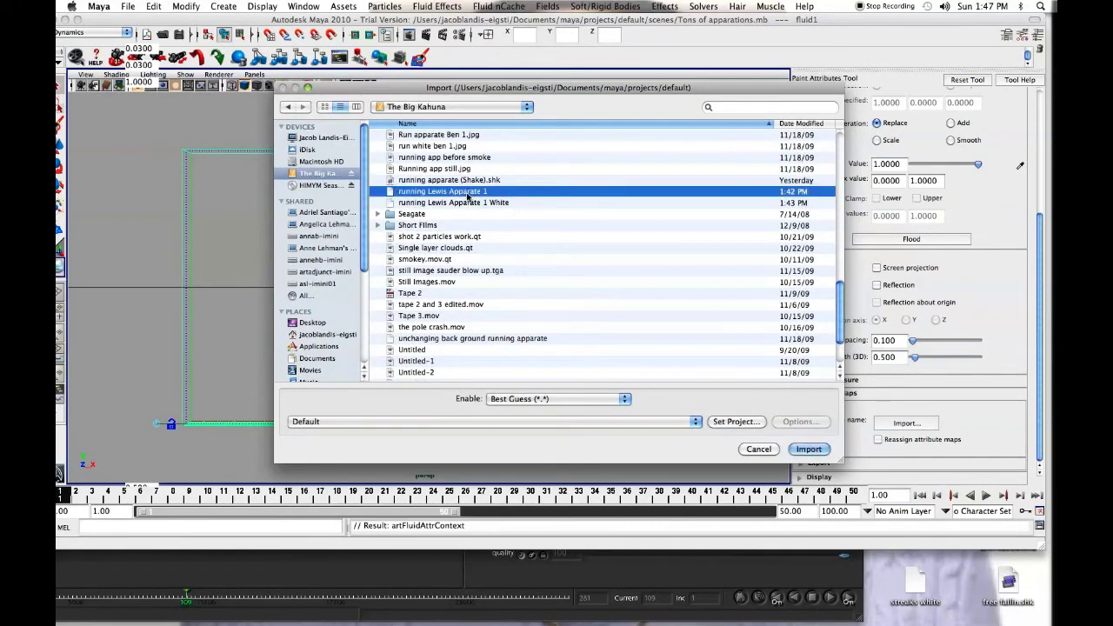
click(808, 449)
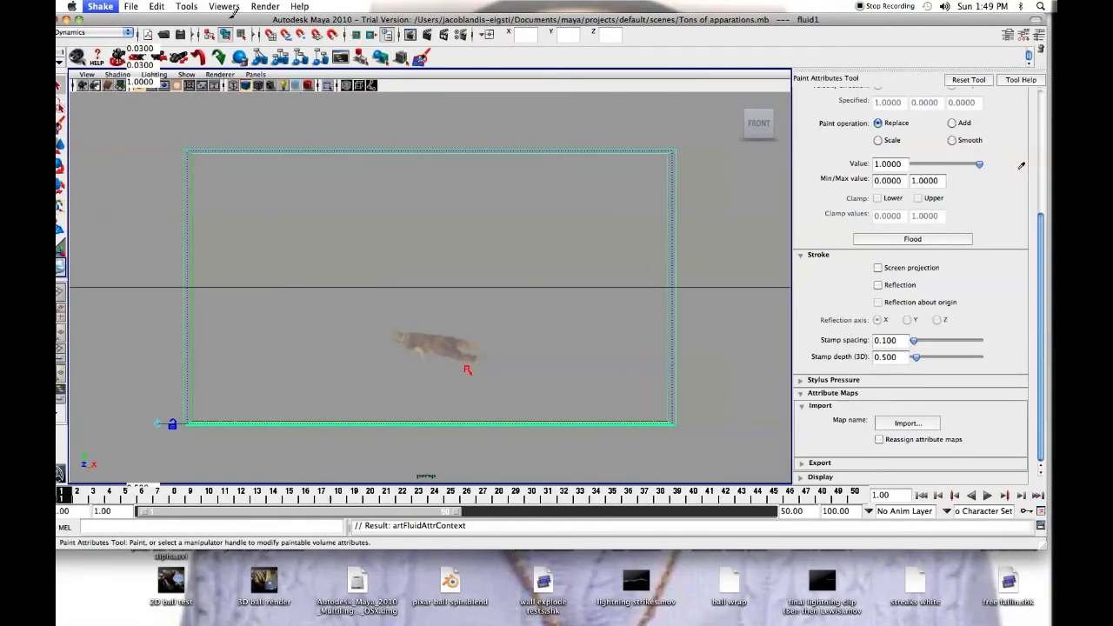
Switch to the Select Tool and reposition the Maya window.
drag(522, 20, 584, 19)
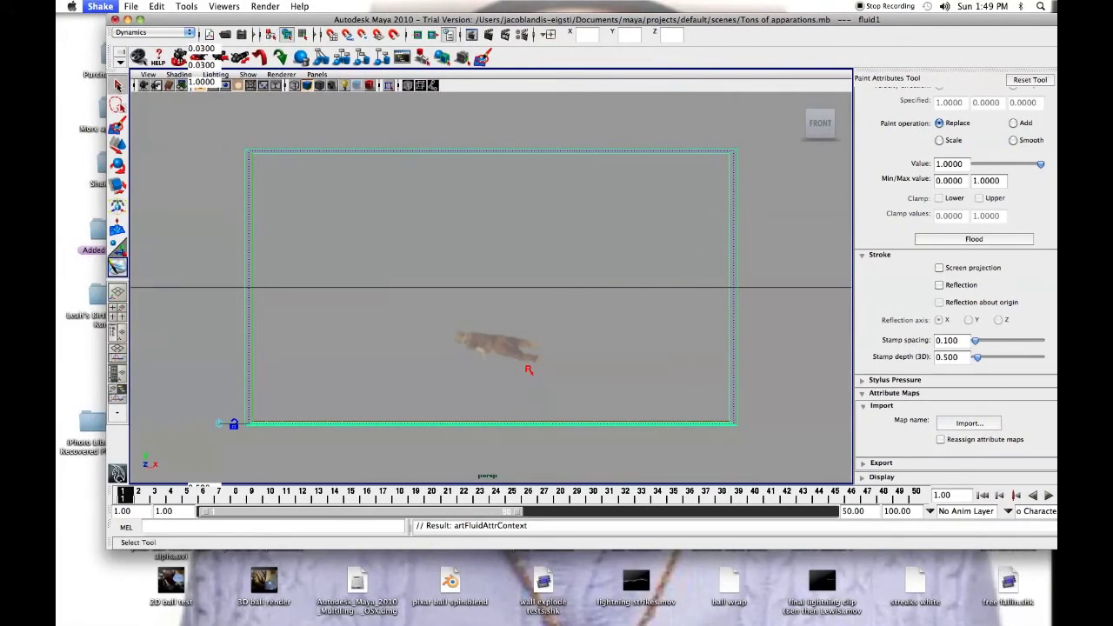
click(117, 84)
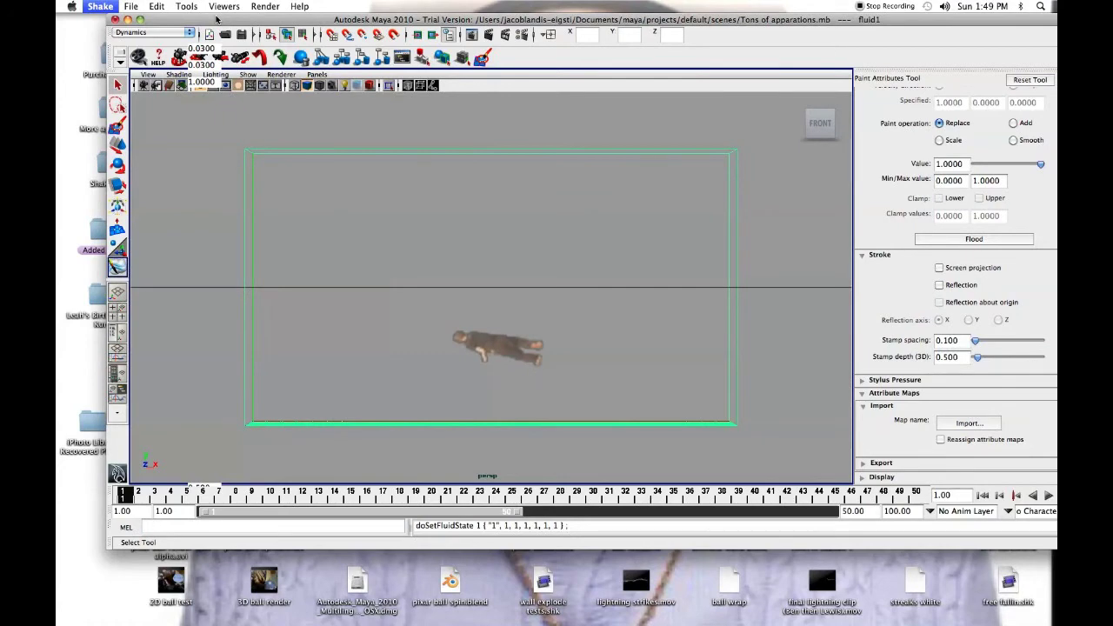
drag(216, 19, 182, 11)
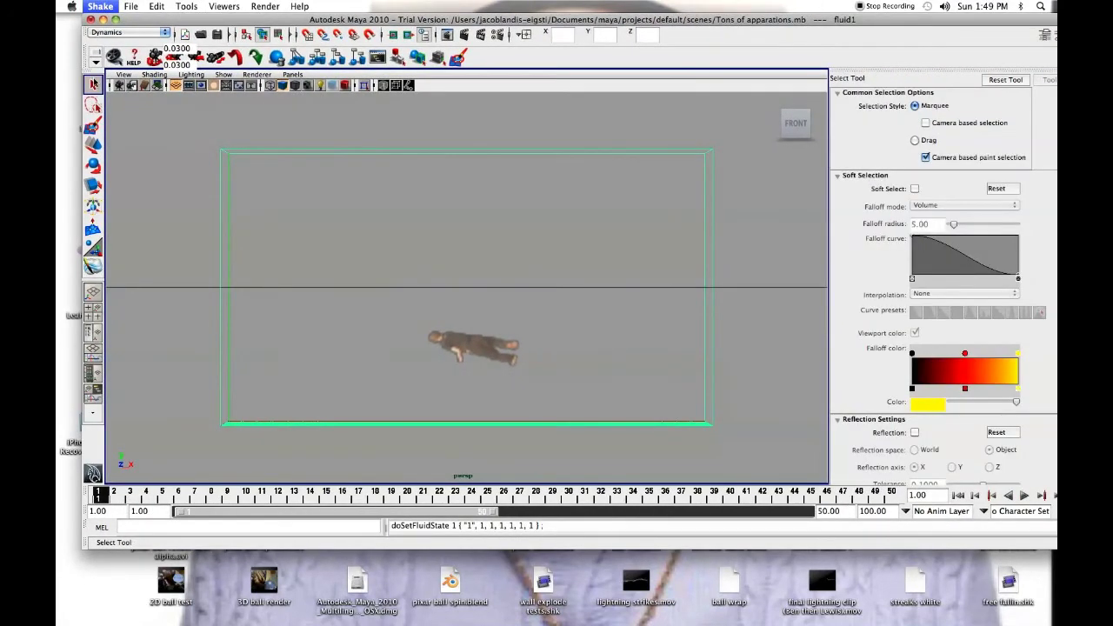
drag(182, 22, 149, 36)
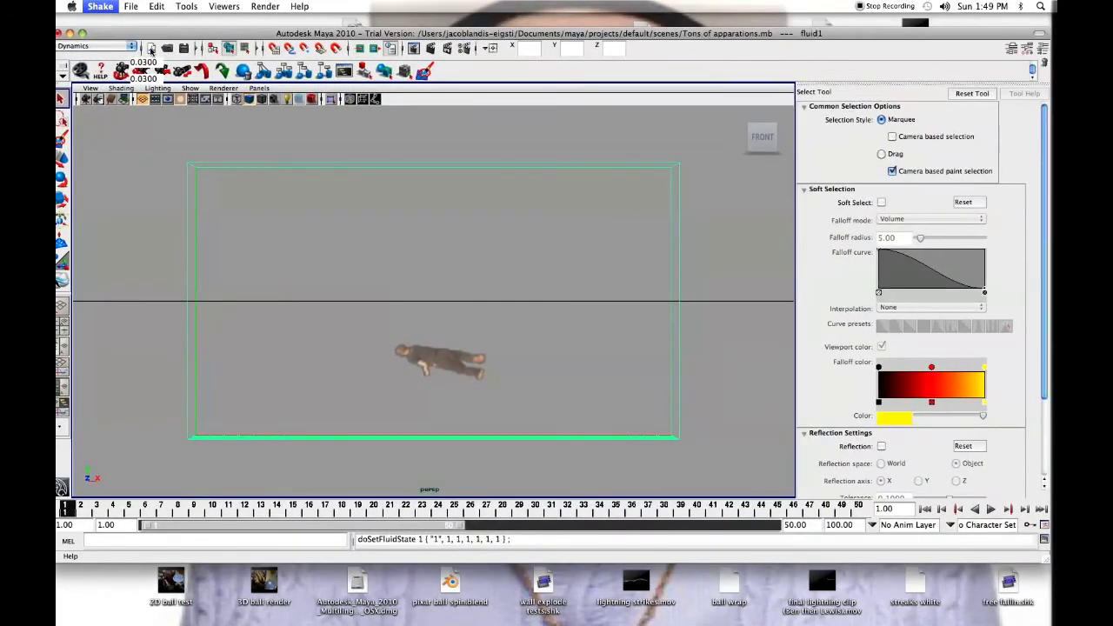
Expand fluidShape1's Dynamic Simulation: gravity 9.8, zero viscosity, friction and damp, Navier-Stokes solver.
click(1011, 50)
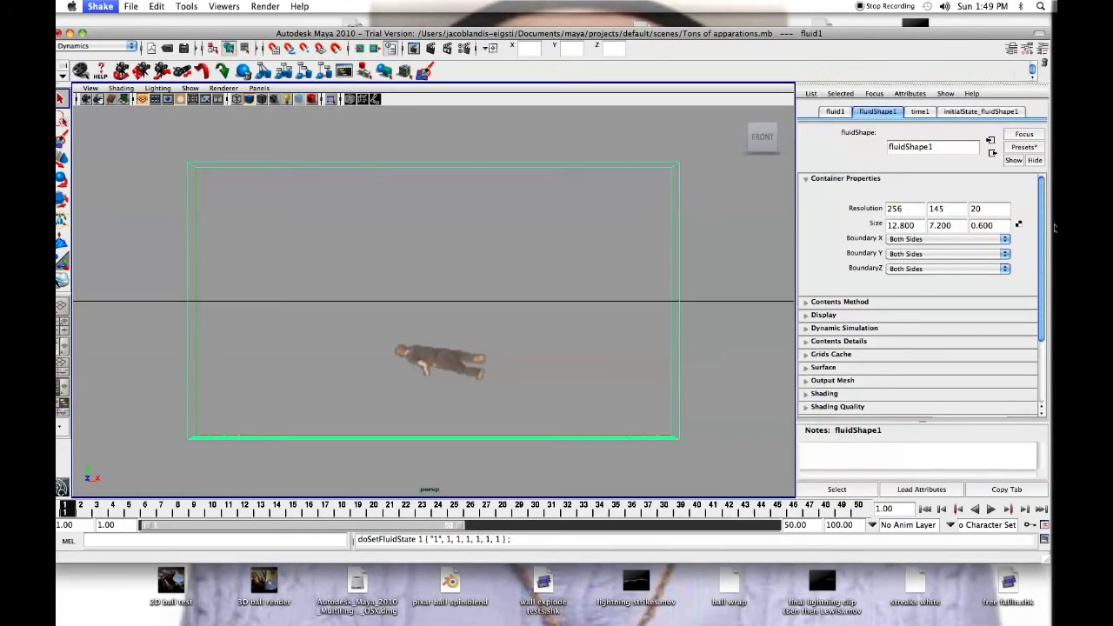
drag(1042, 228, 1042, 199)
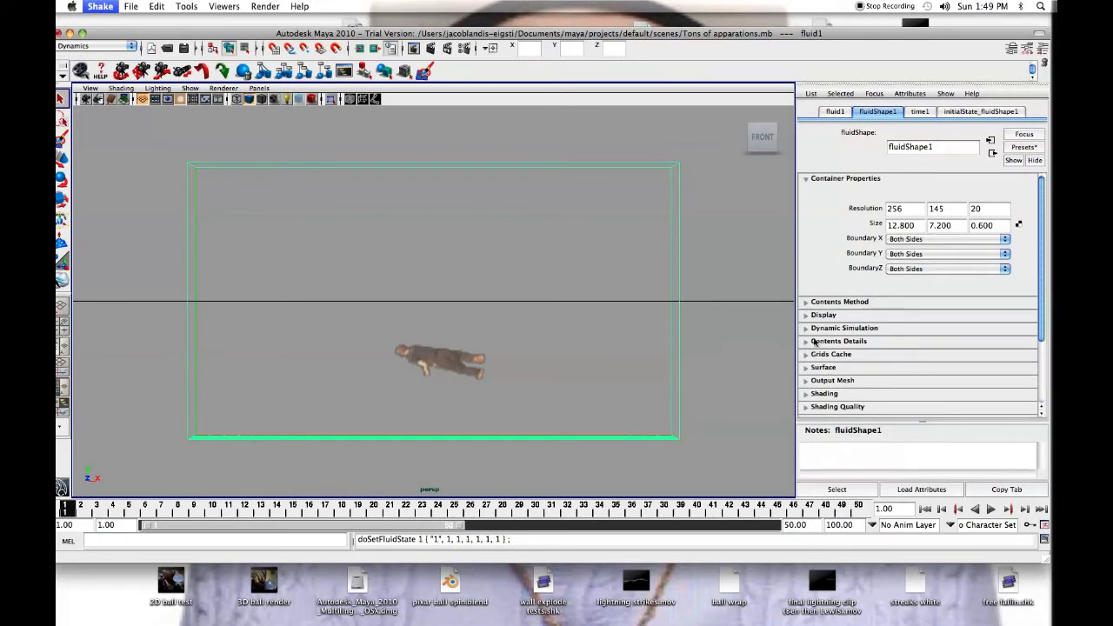
click(805, 342)
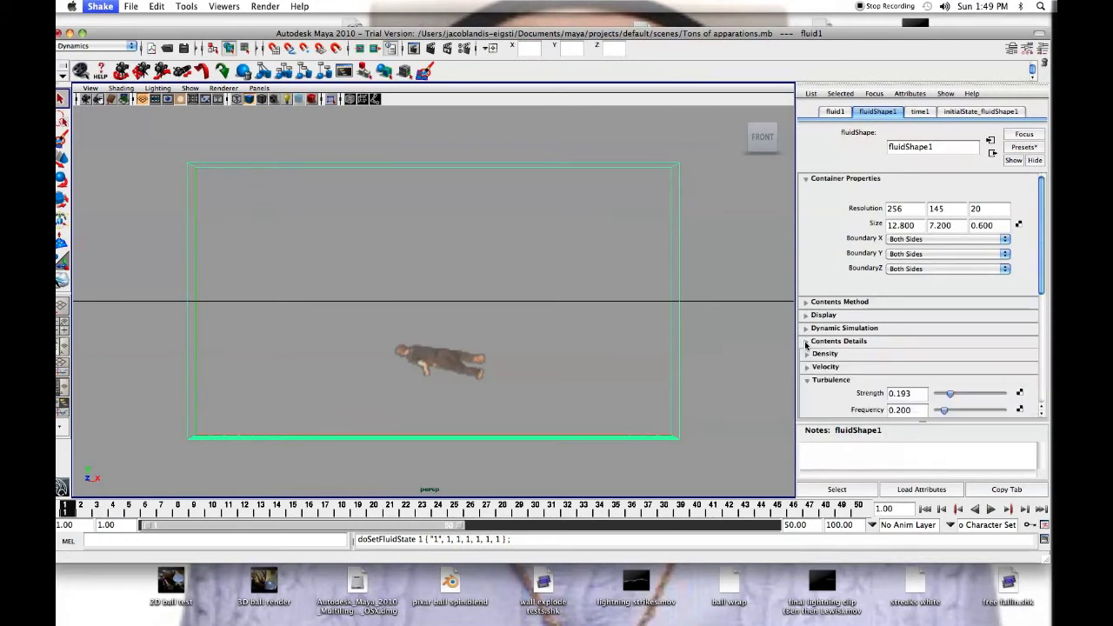
click(806, 383)
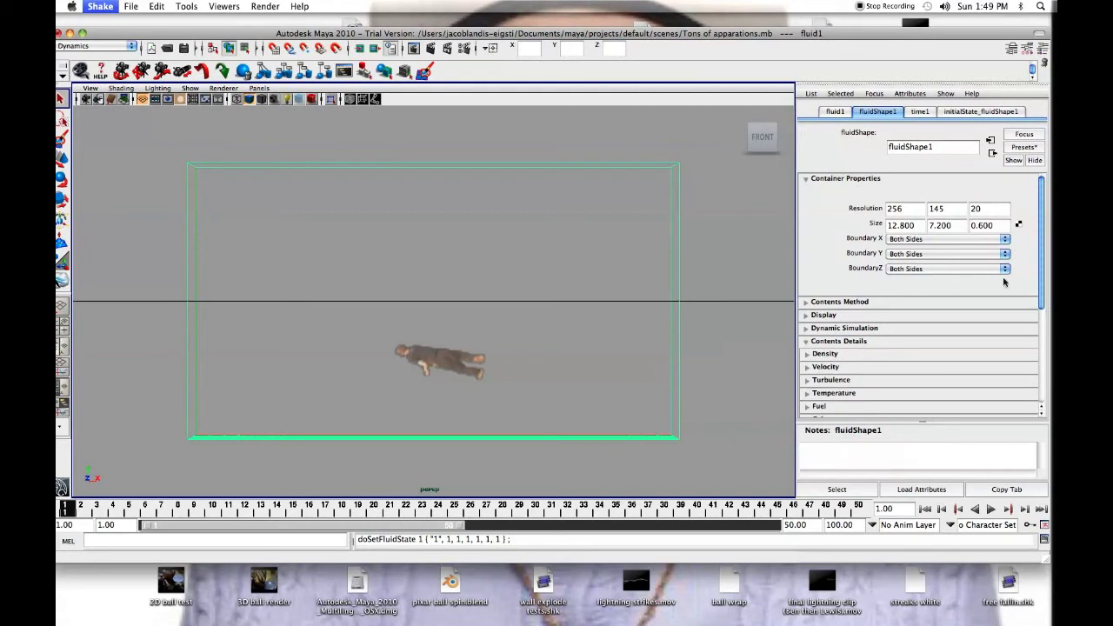
scroll(1043, 273, down, 1)
scroll(1042, 274, down, 3)
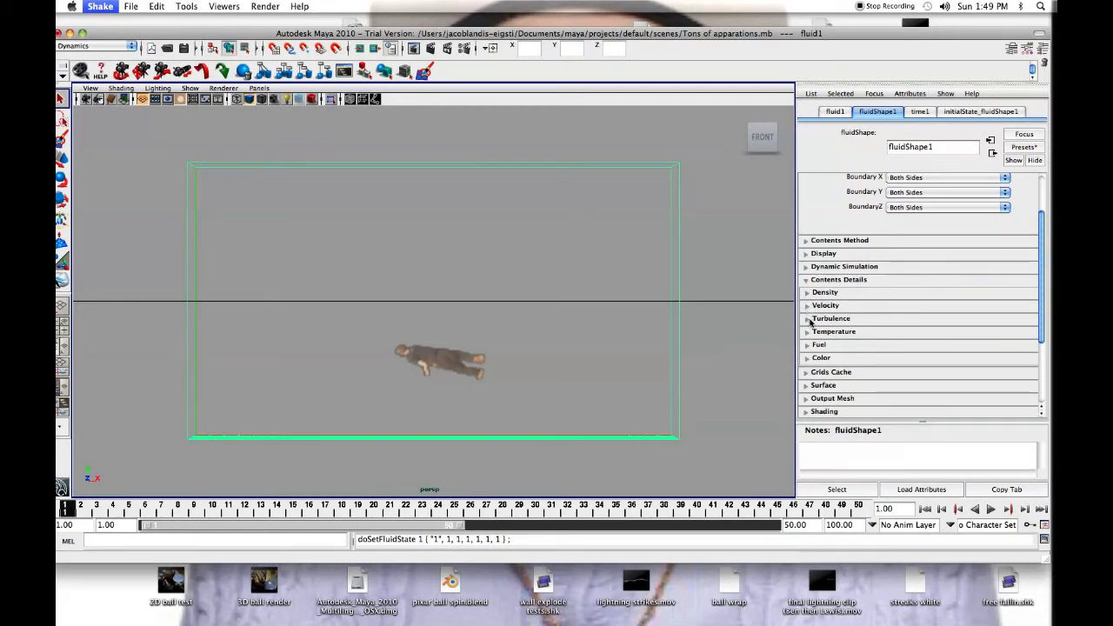
mouse_move(1037, 301)
mouse_down()
mouse_move(1041, 353)
mouse_move(1042, 316)
mouse_up()
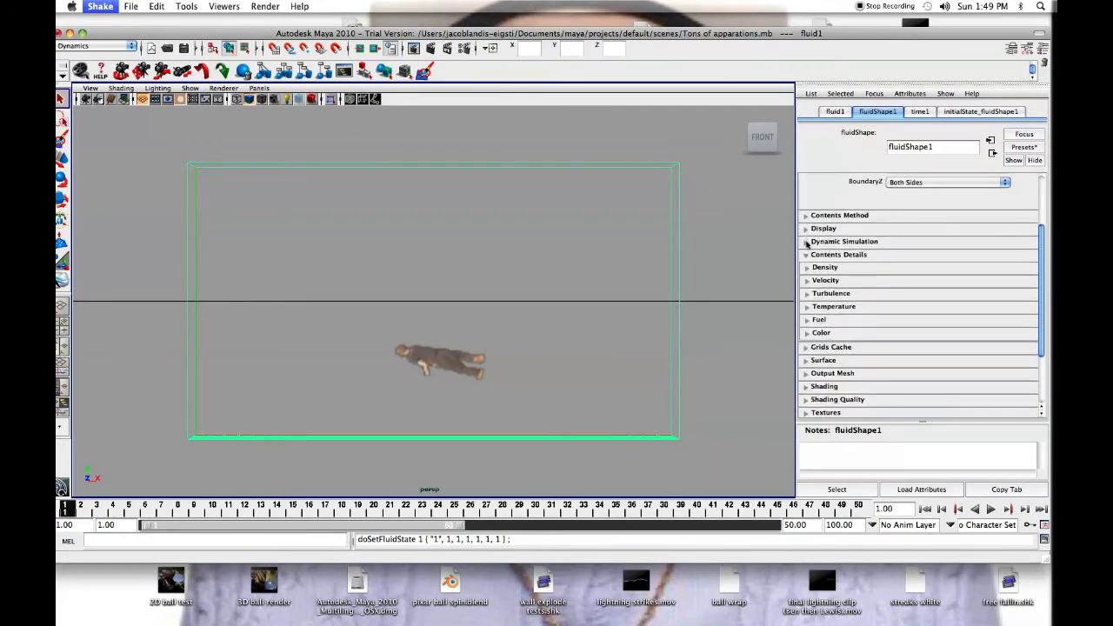
click(806, 242)
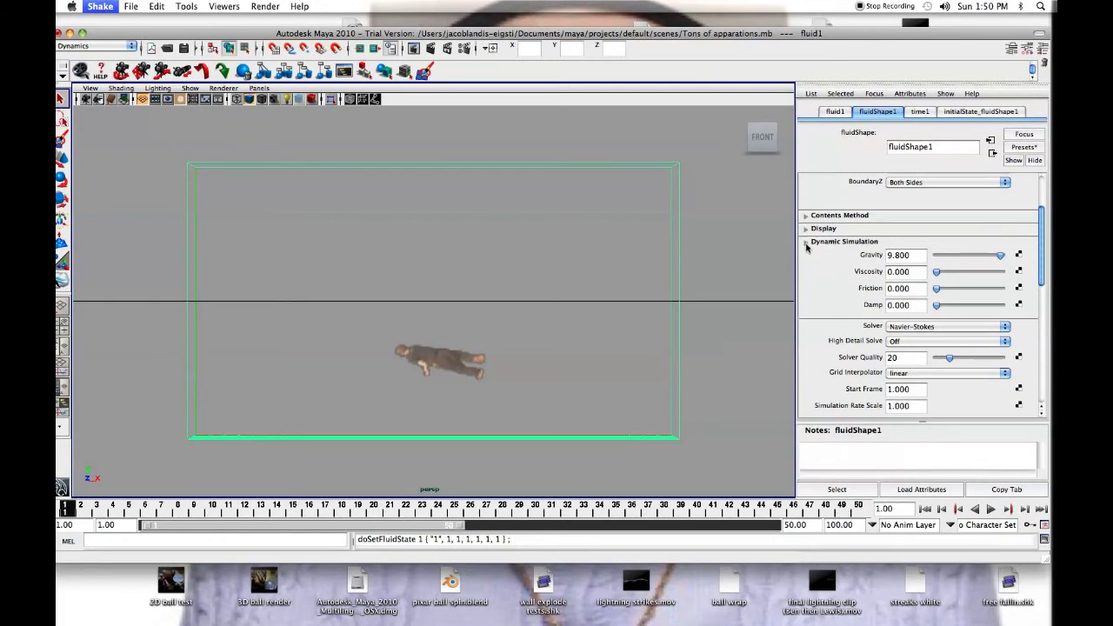
Expand the Density section and keep Density Scale at 0.5 after raising it.
click(806, 246)
click(808, 268)
click(807, 268)
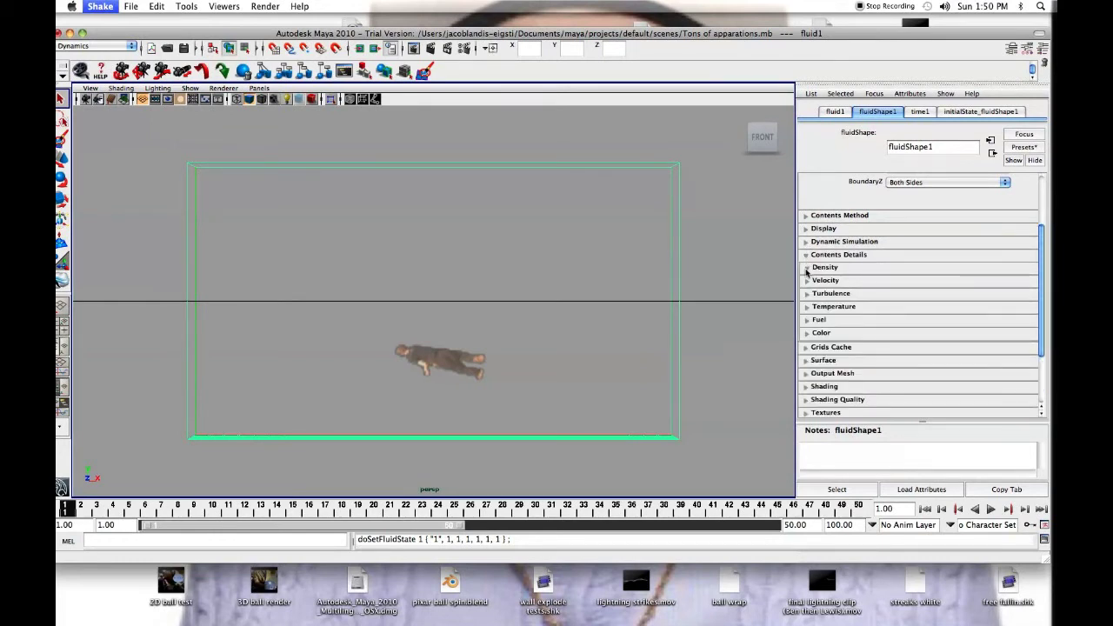
click(807, 268)
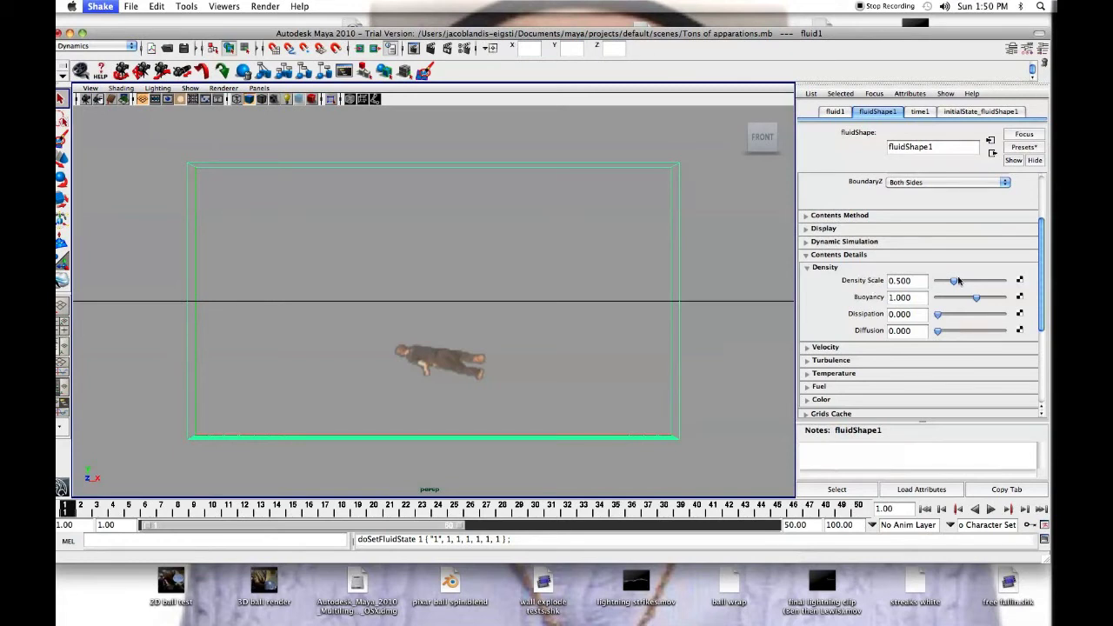
drag(955, 283, 1015, 280)
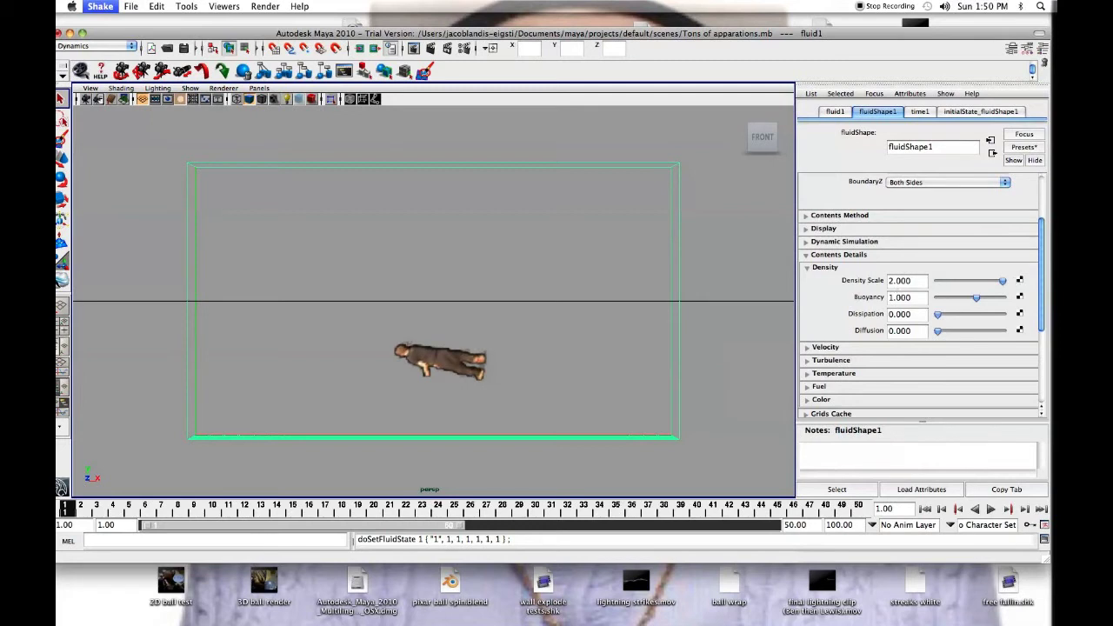
double_click(901, 281)
text(0.5)
key(Return)
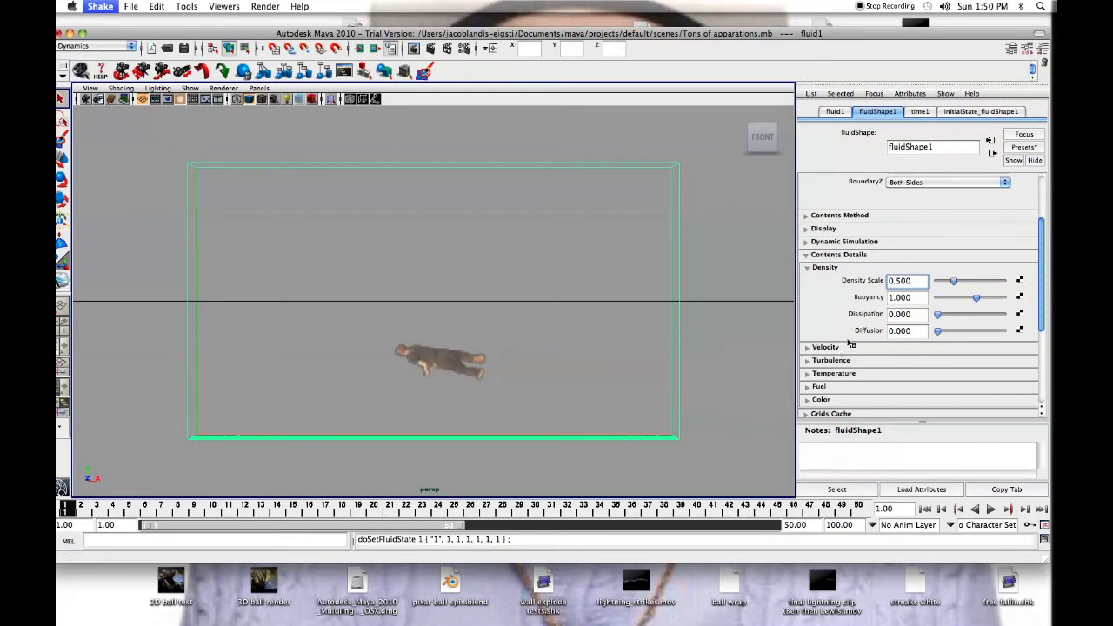
Raise the fluid's Density Diffusion to 2.0.
click(945, 333)
drag(945, 333, 1007, 334)
drag(588, 32, 611, 75)
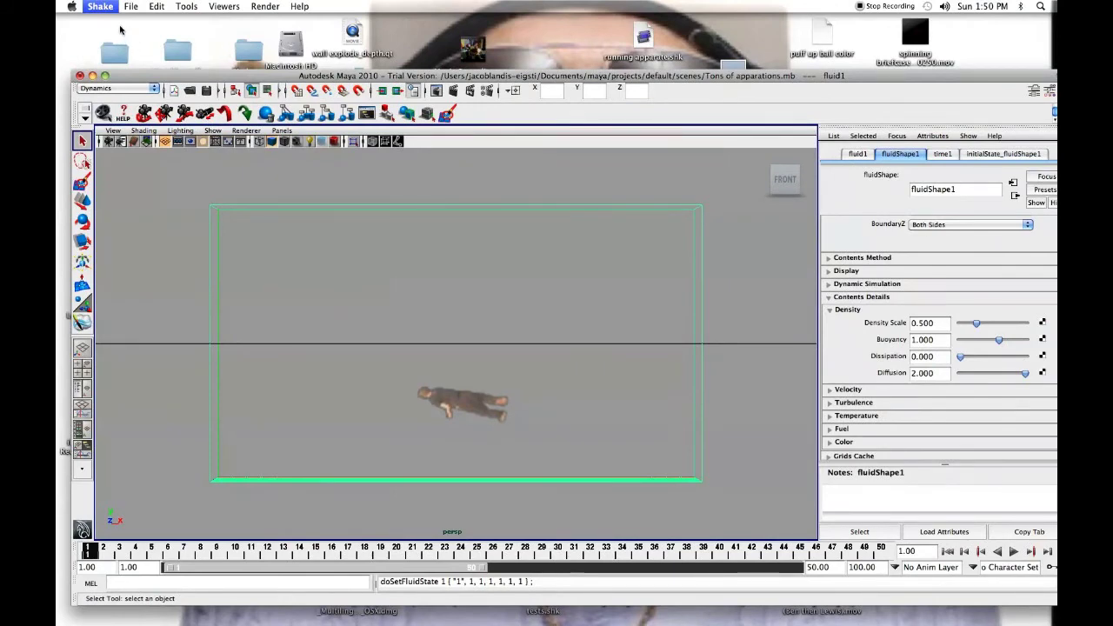
Set the fluid's Density Diffusion and Density Dissipation both to 0.
click(122, 35)
drag(230, 76, 230, 40)
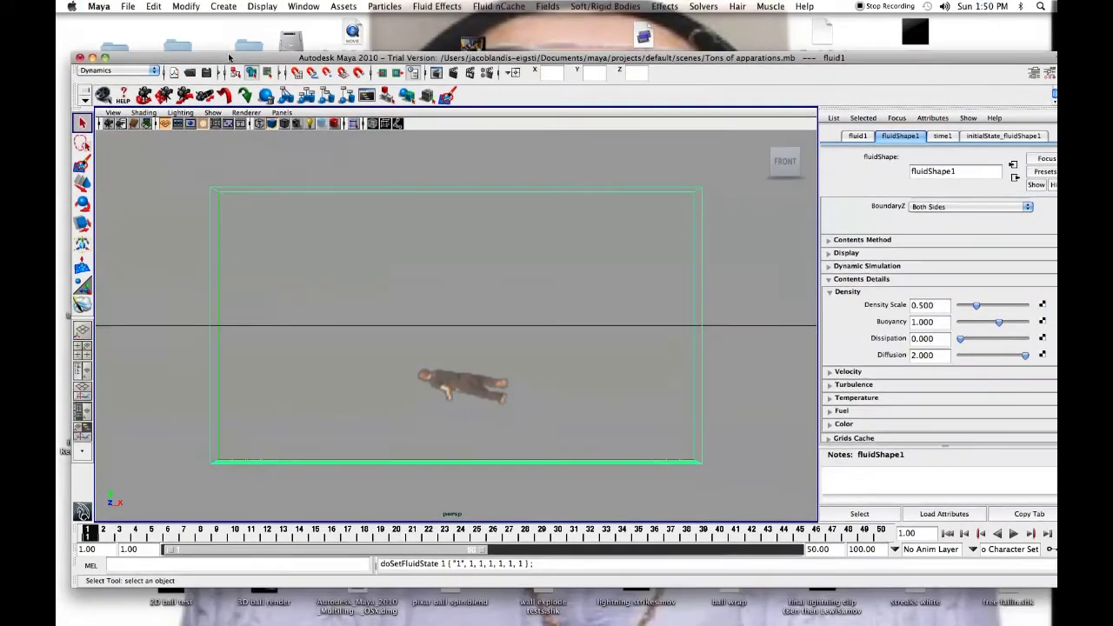
click(984, 338)
drag(984, 341, 1044, 324)
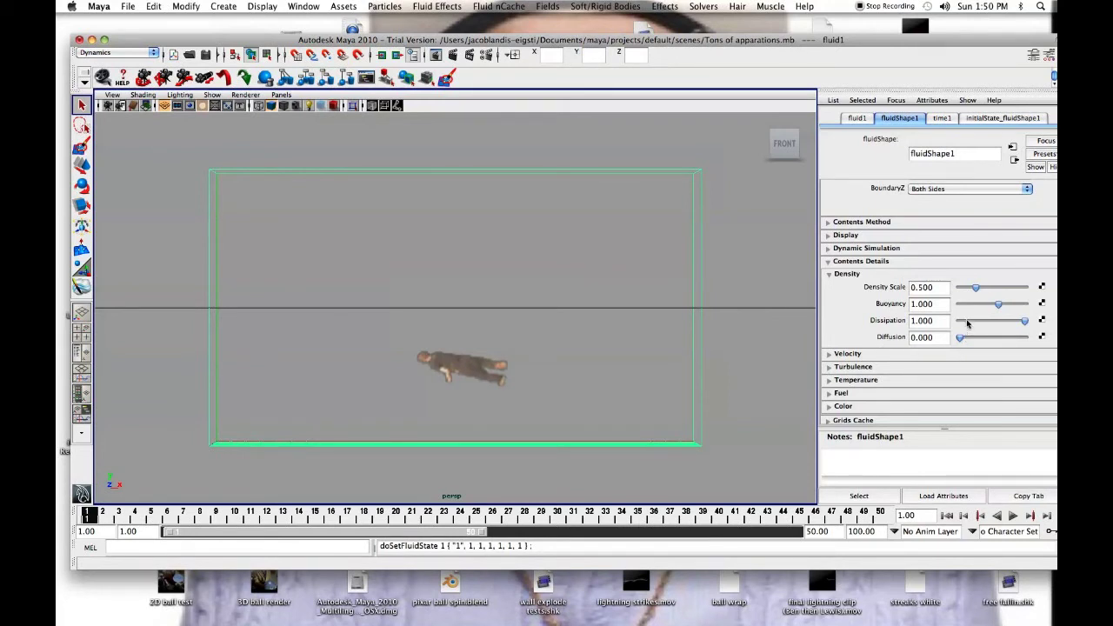
drag(966, 321, 931, 324)
Try Density Diffusion at about 1.7, then return it to 0.
drag(959, 338, 1014, 340)
click(489, 391)
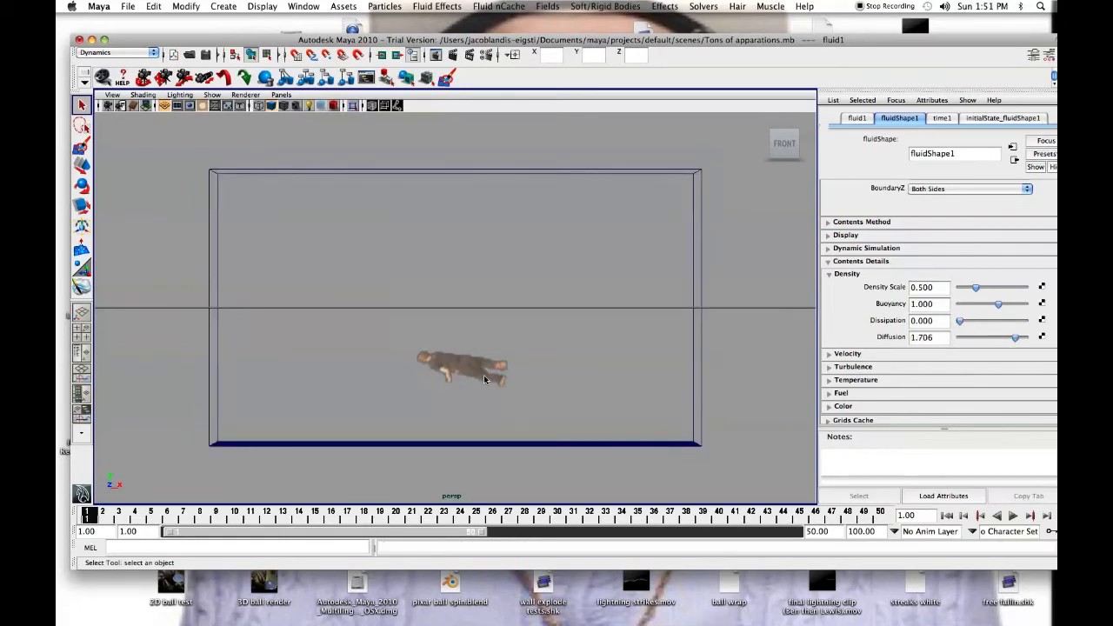
click(592, 171)
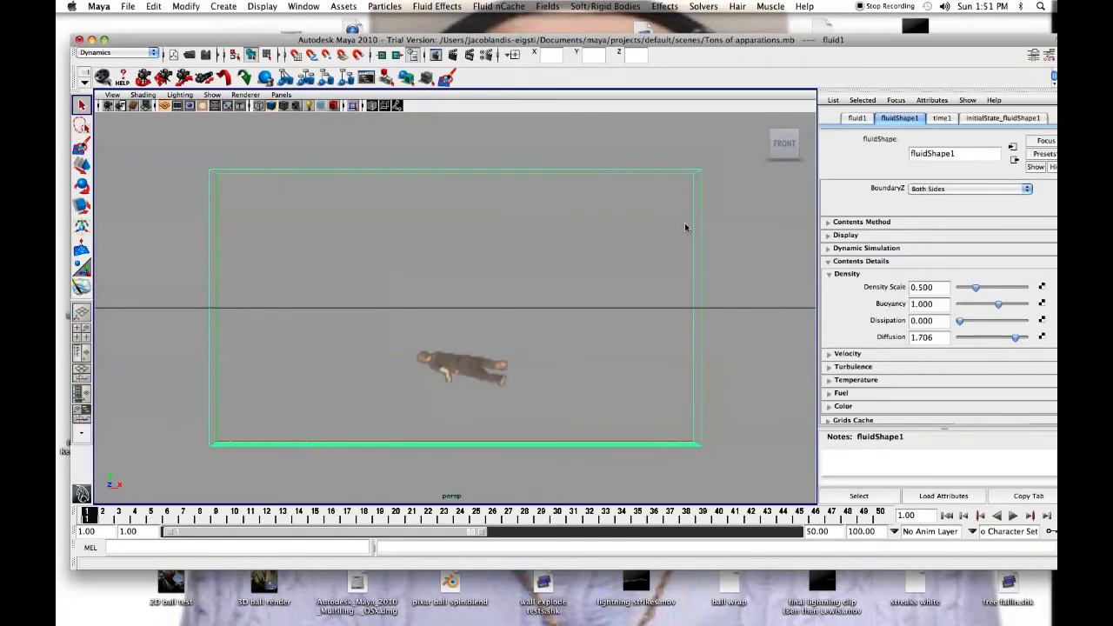
drag(977, 345, 952, 345)
scroll(891, 294, down, 4)
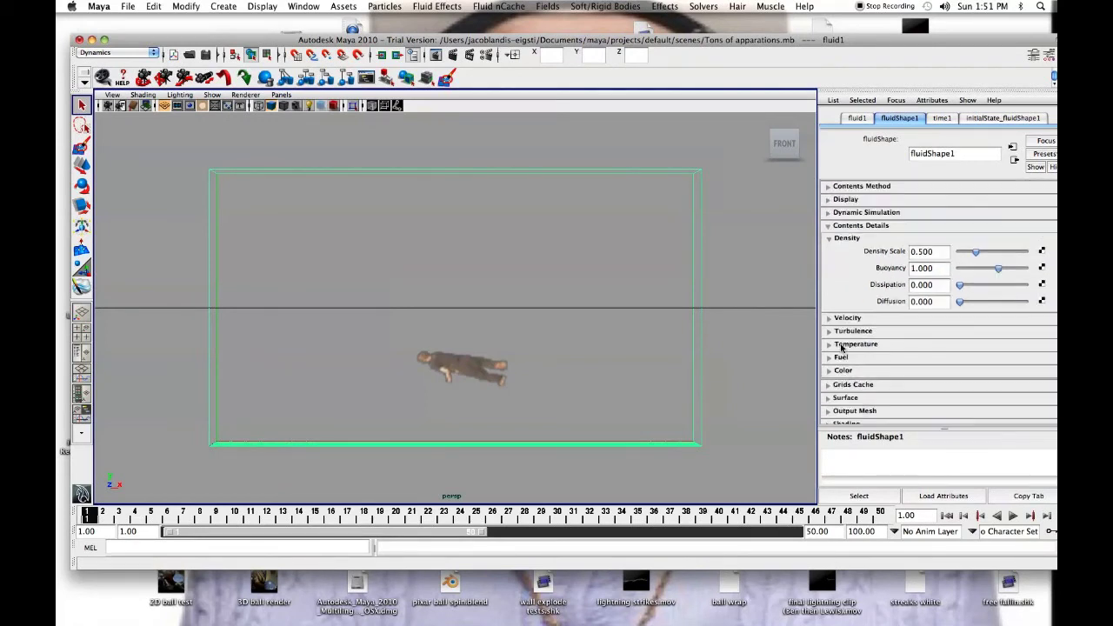
scroll(842, 347, down, 1)
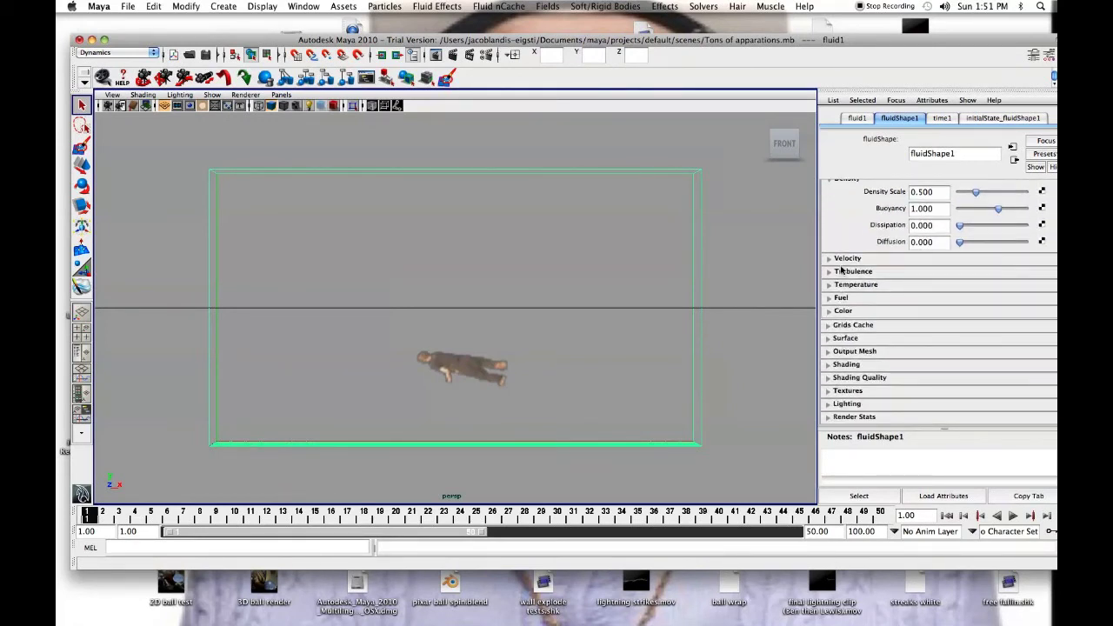
scroll(842, 273, up, 6)
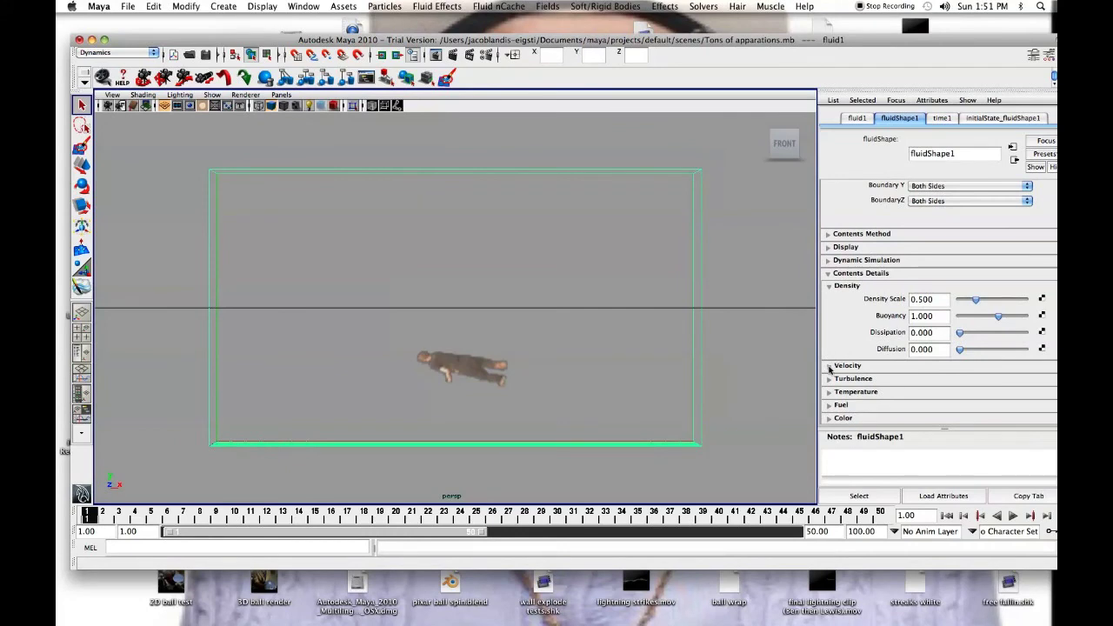
Show fluidShape1's Velocity settings: Velocity Scale 1 on all axes, Swirl 60.
click(829, 366)
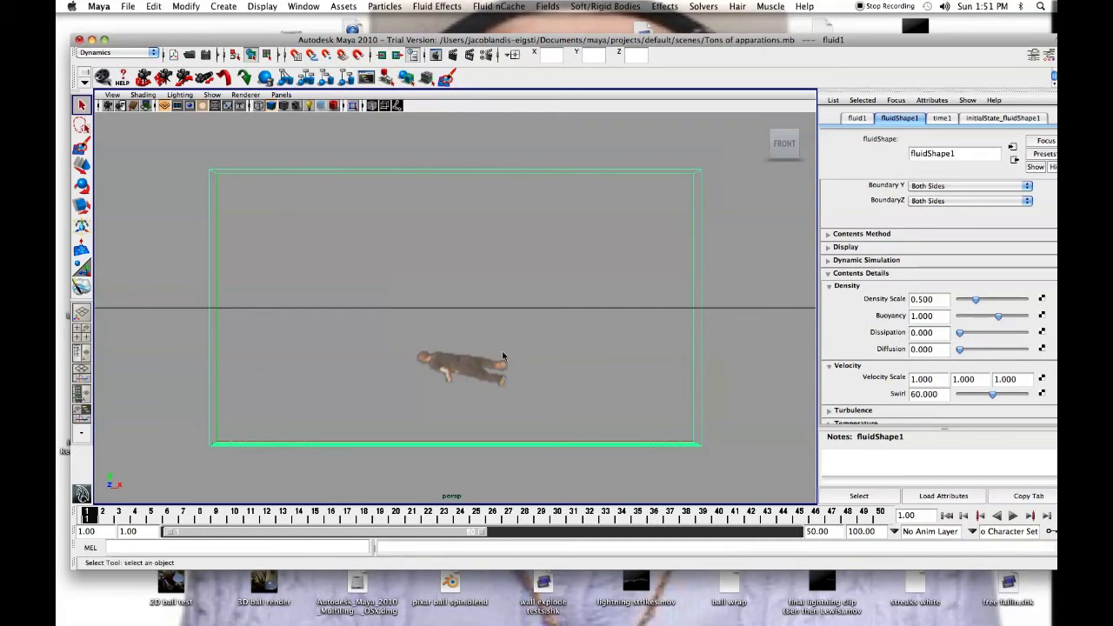
scroll(961, 280, down, 4)
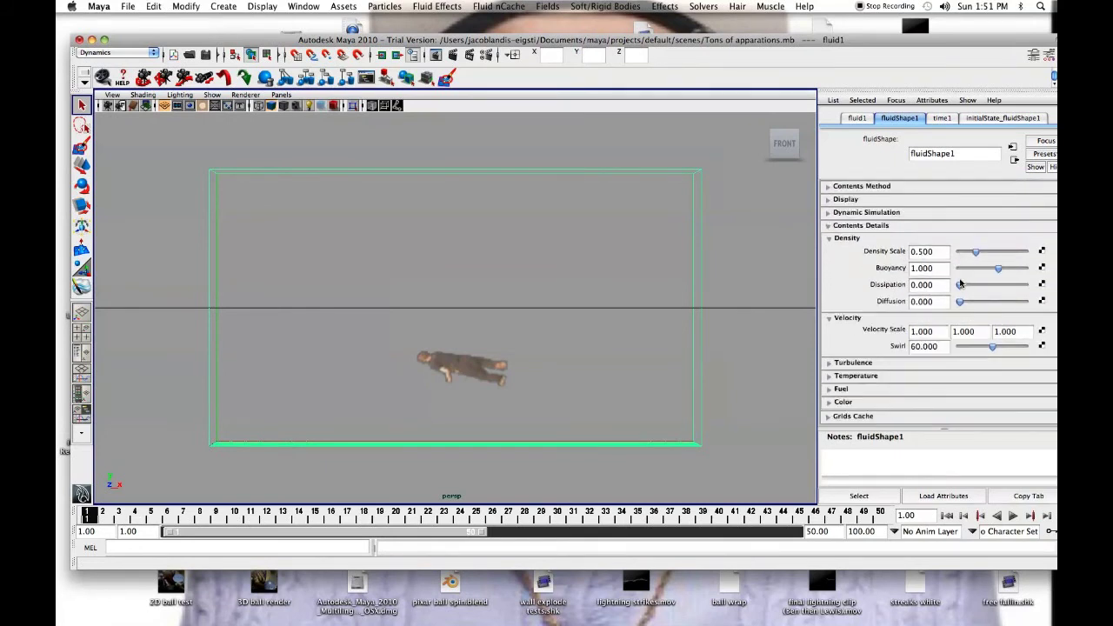
scroll(960, 283, down, 1)
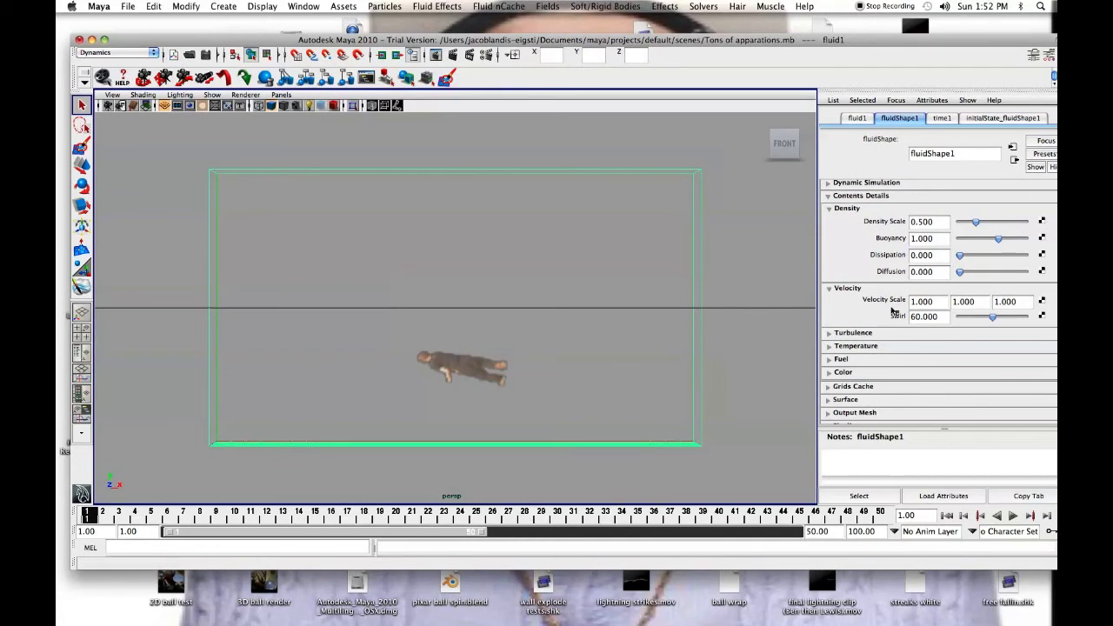
Show the Turbulence settings: Strength 0.193, Frequency 0.2, Speed 1.945.
click(829, 333)
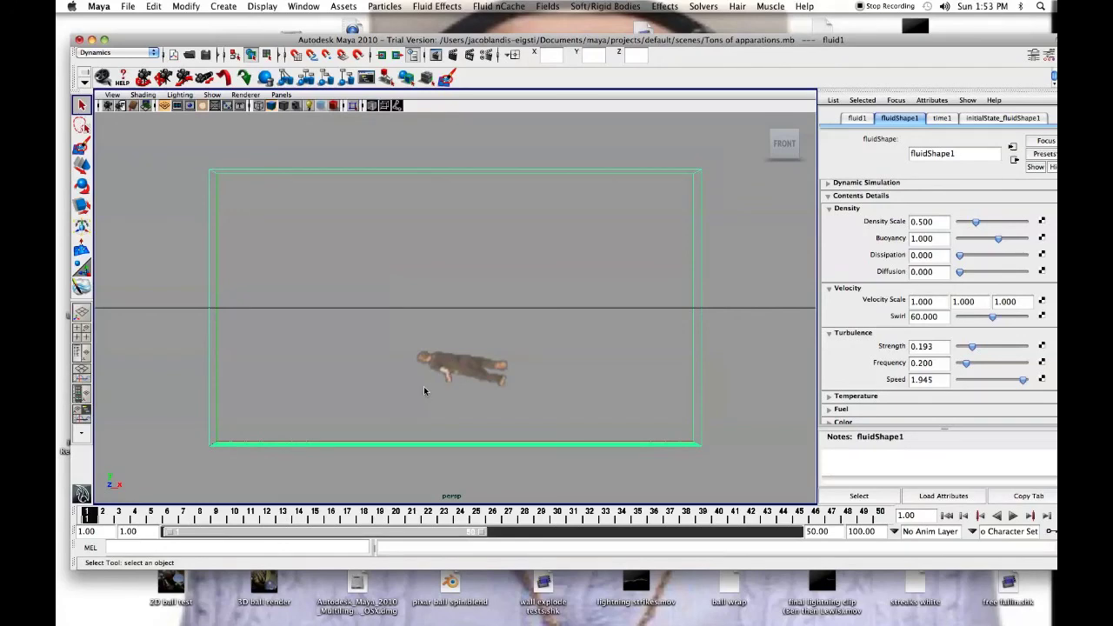
Tumble the view, then snap the ViewCube back to the front of the container.
alt+drag(423, 391, 425, 420)
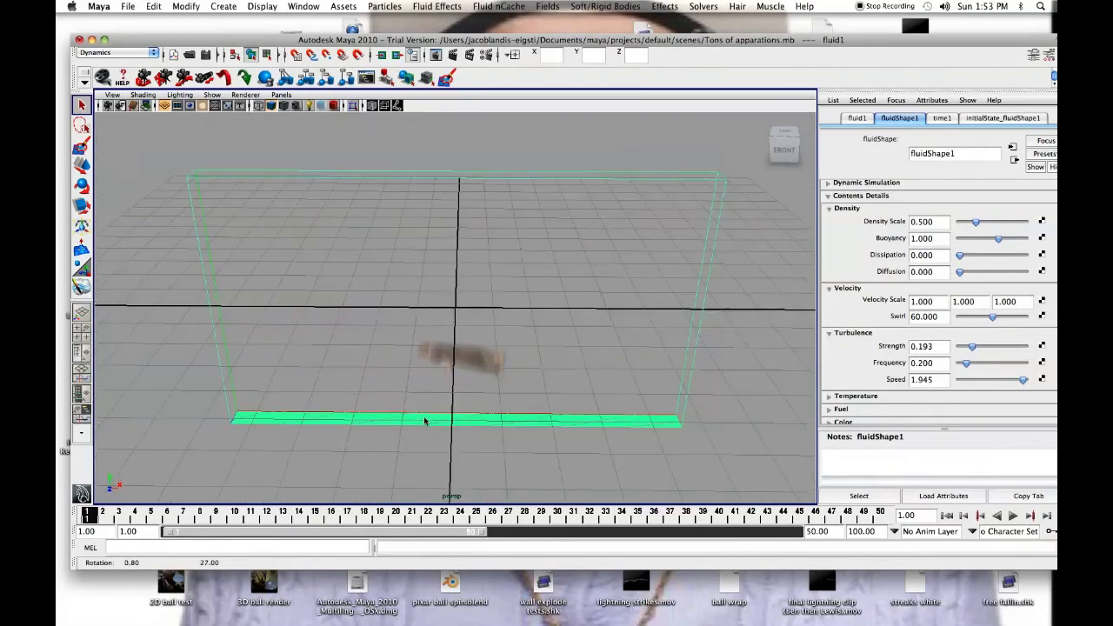
click(780, 151)
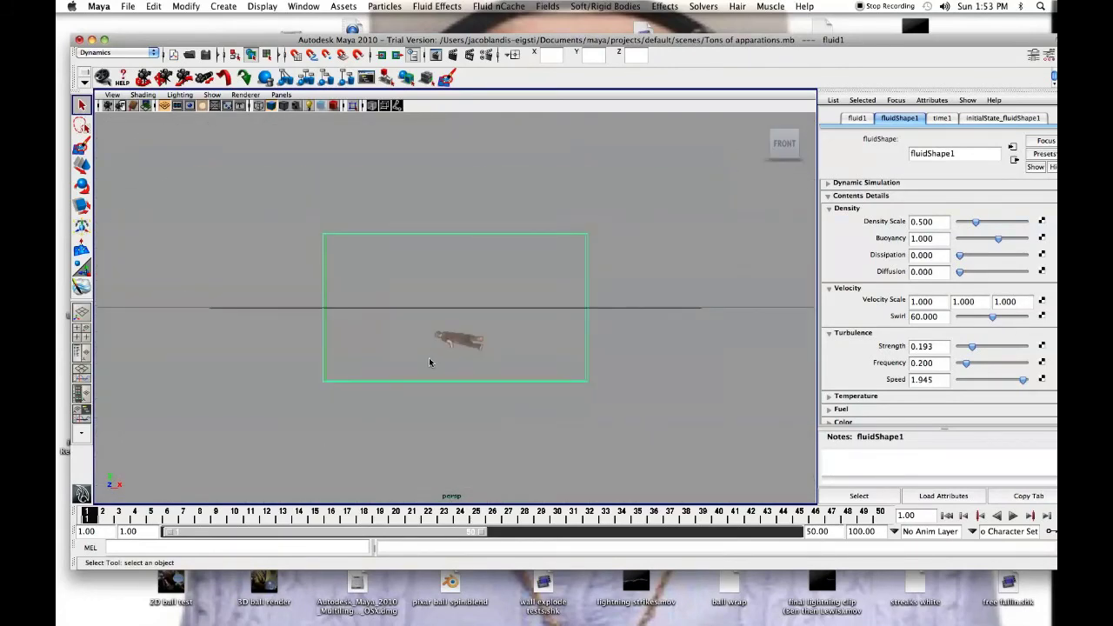